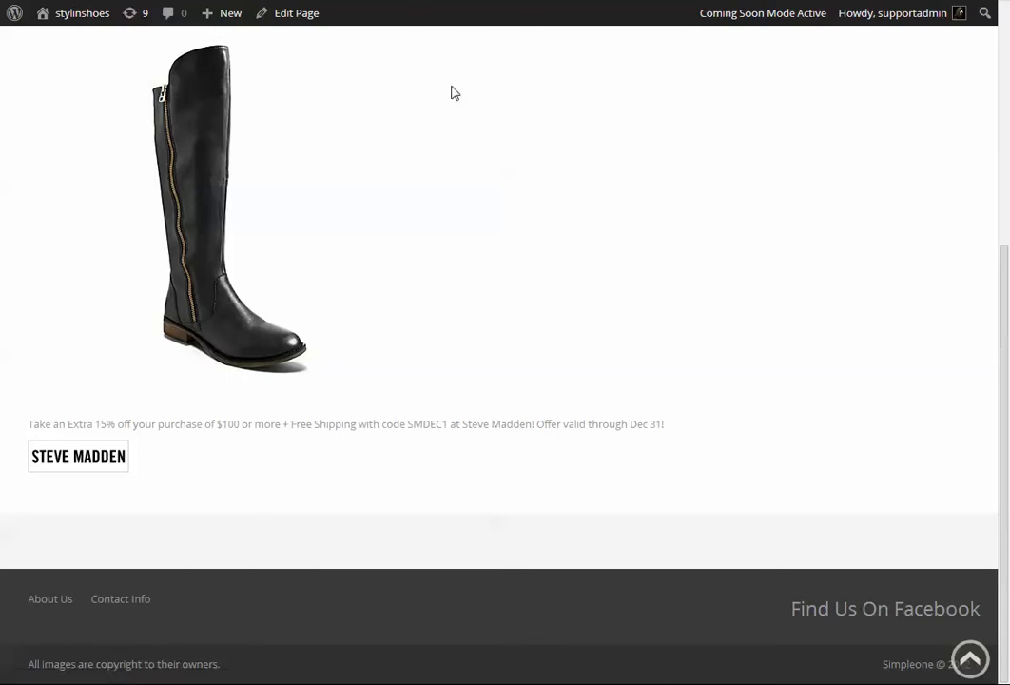
Look over the published Web Concierge Test Page, from its heading to the boot image, offer text and Steve Madden logo.
{"action": "scroll", "coordinate": [422, 152], "scroll_direction": "up", "scroll_amount": 1}
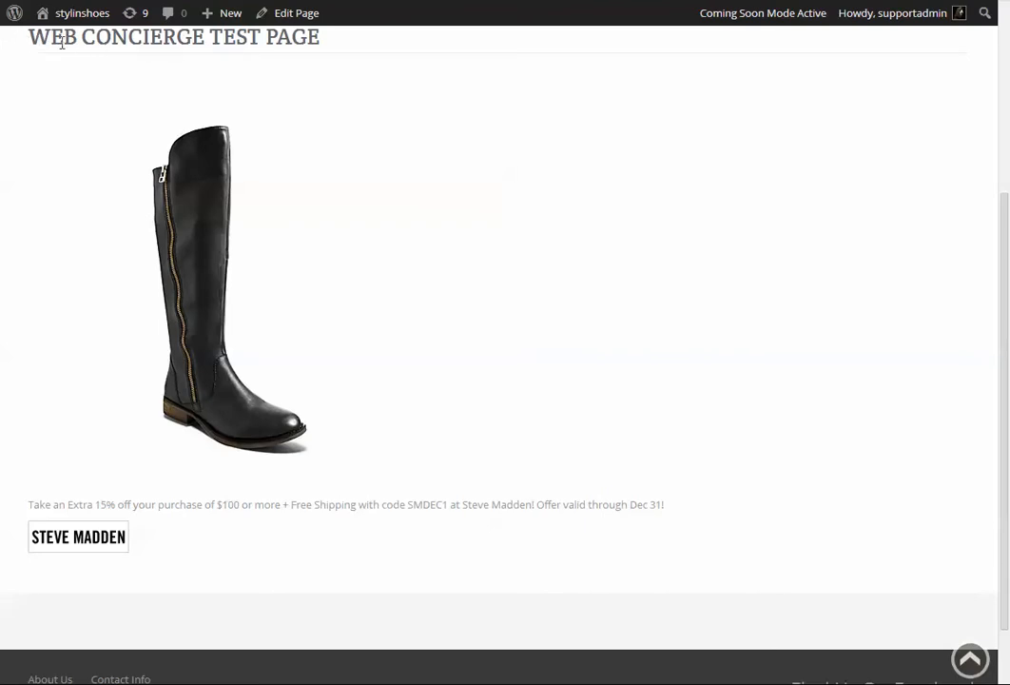
{"action": "scroll", "coordinate": [118, 42], "scroll_direction": "up", "scroll_amount": 3}
{"action": "scroll", "coordinate": [123, 252], "scroll_direction": "down", "scroll_amount": 1}
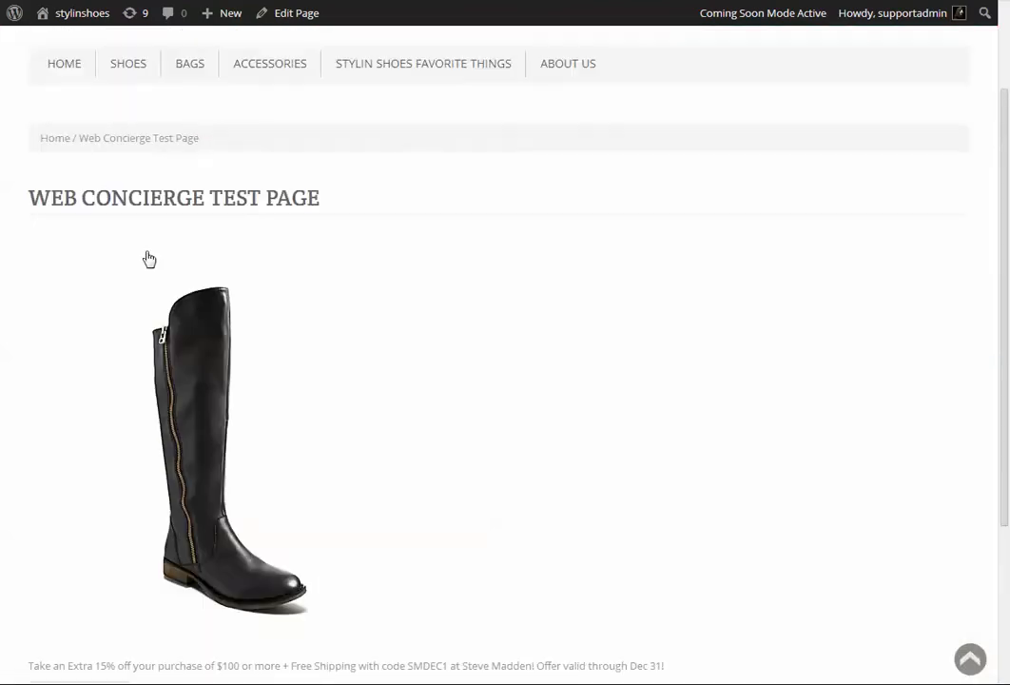
{"action": "scroll", "coordinate": [233, 278], "scroll_direction": "down", "scroll_amount": 3}
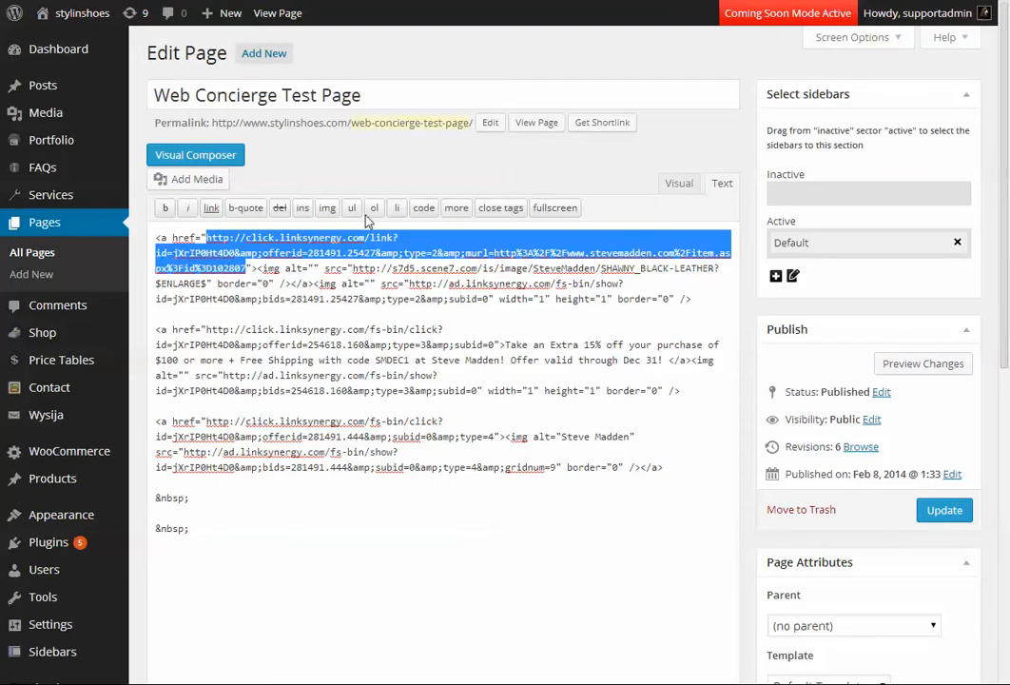
Compare the Text and Visual views of the Web Concierge Test Page in the page editor.
{"action": "left_click", "coordinate": [516, 170]}
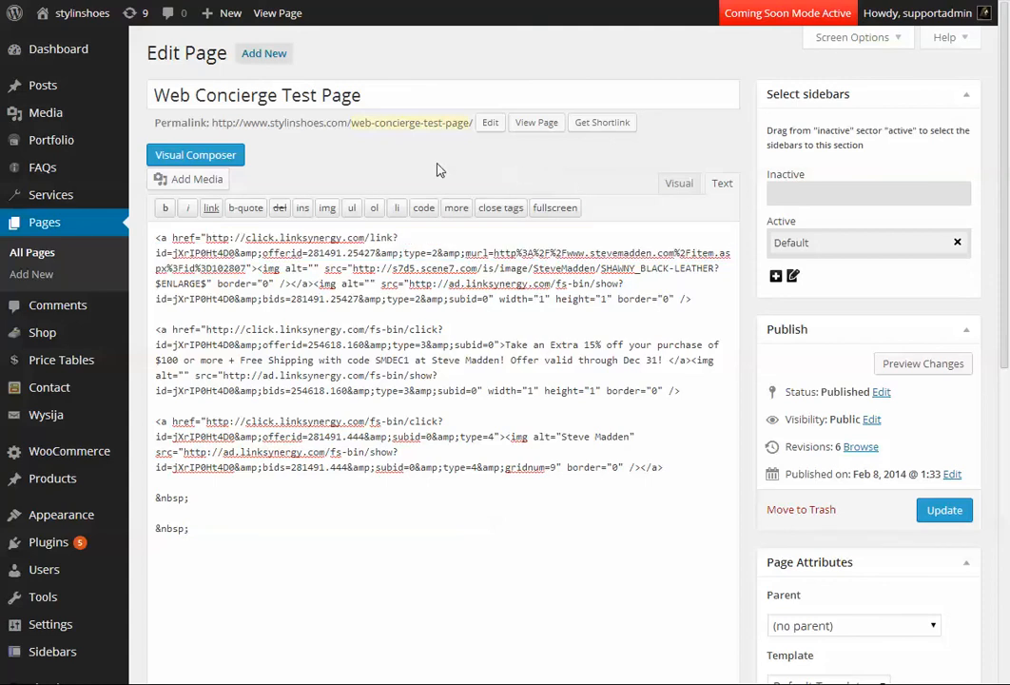
{"action": "left_click", "coordinate": [678, 183]}
{"action": "left_click", "coordinate": [719, 187]}
{"action": "left_click", "coordinate": [692, 186]}
{"action": "left_click", "coordinate": [719, 184]}
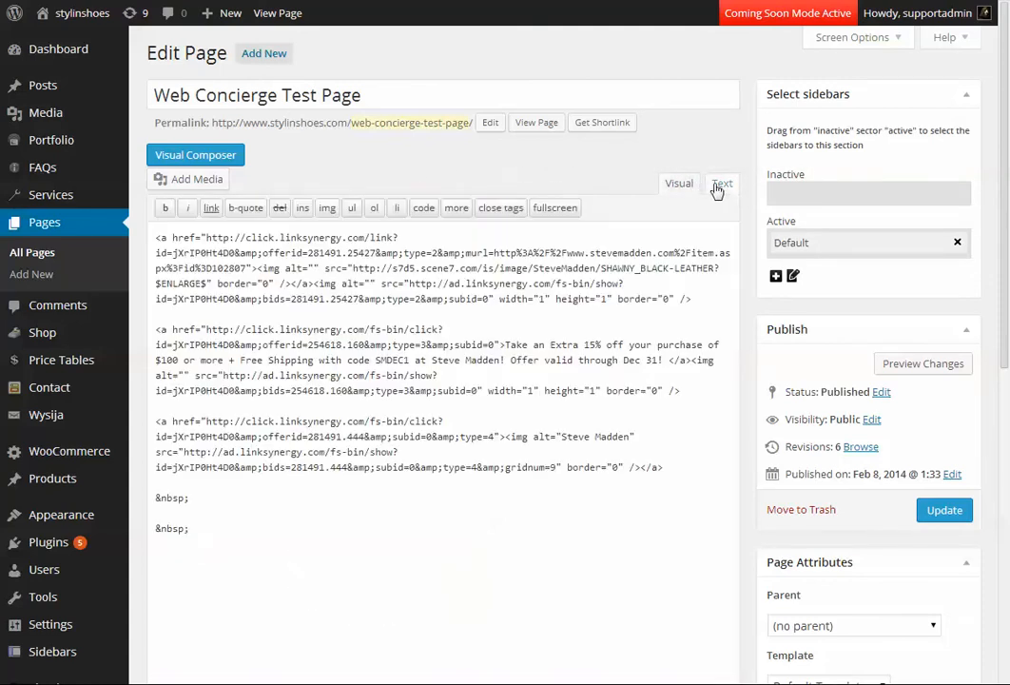
{"action": "left_click", "coordinate": [679, 184]}
{"action": "scroll", "coordinate": [548, 291], "scroll_direction": "down", "scroll_amount": 3}
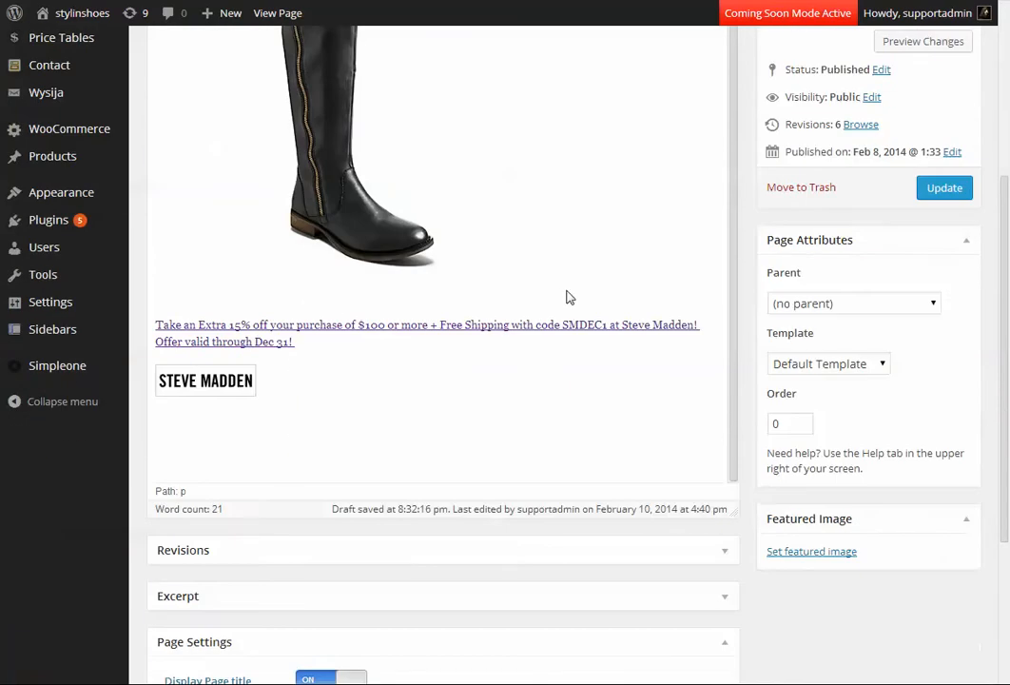
{"action": "scroll", "coordinate": [284, 171], "scroll_direction": "up", "scroll_amount": 1}
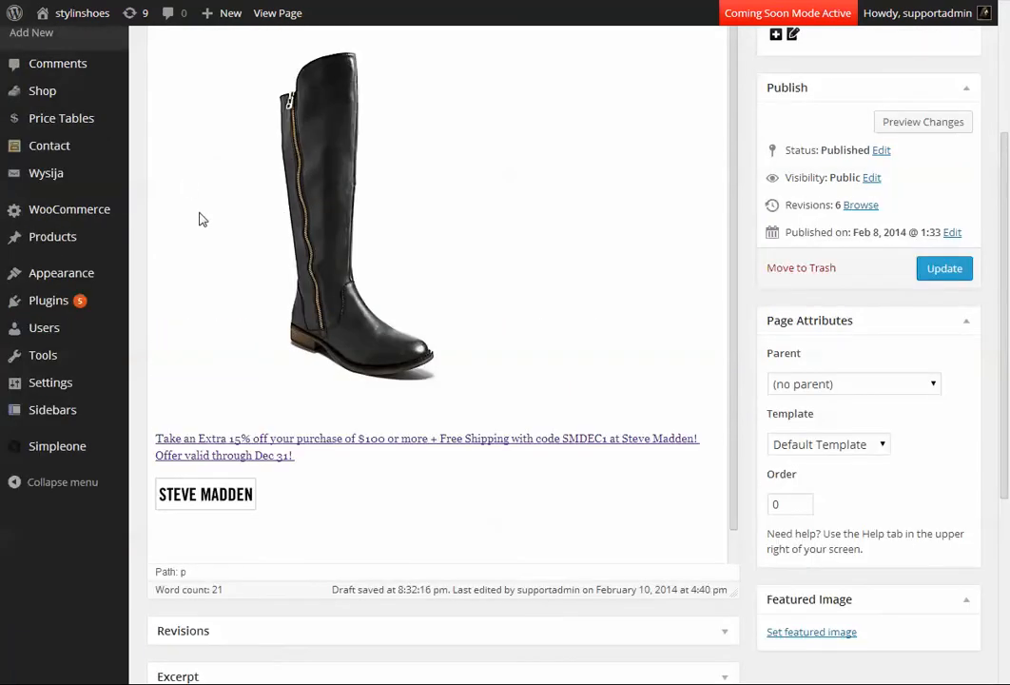
Compare the published test page with the boot image and offer link shown in the page editor.
{"action": "key", "text": "ctrl+Tab"}
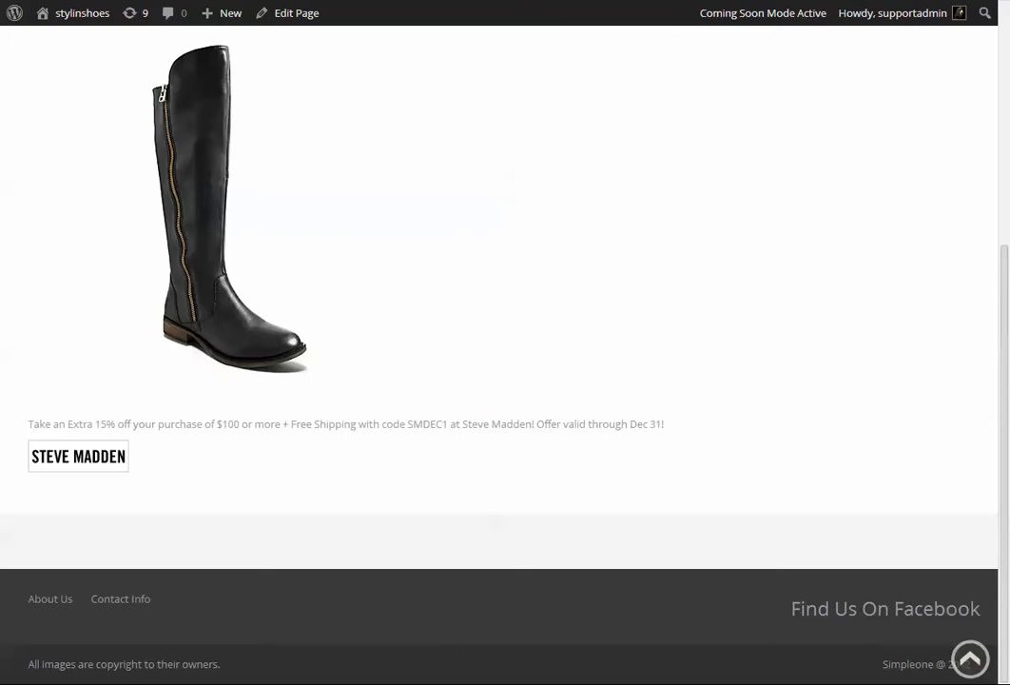
{"action": "key", "text": "ctrl+Tab"}
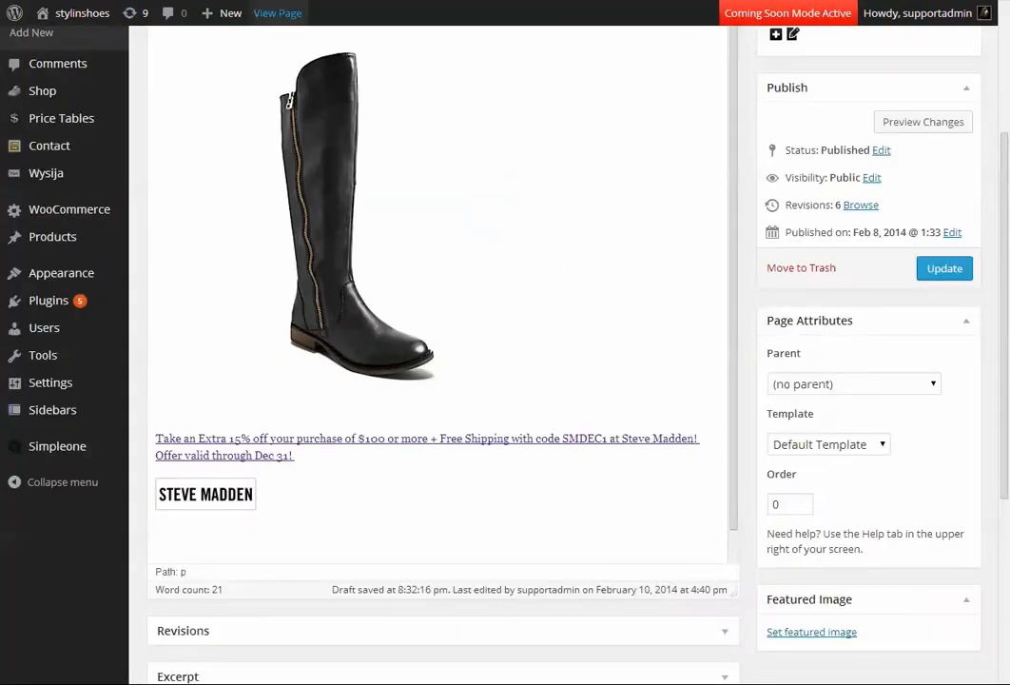
{"action": "key", "text": "ctrl+Tab"}
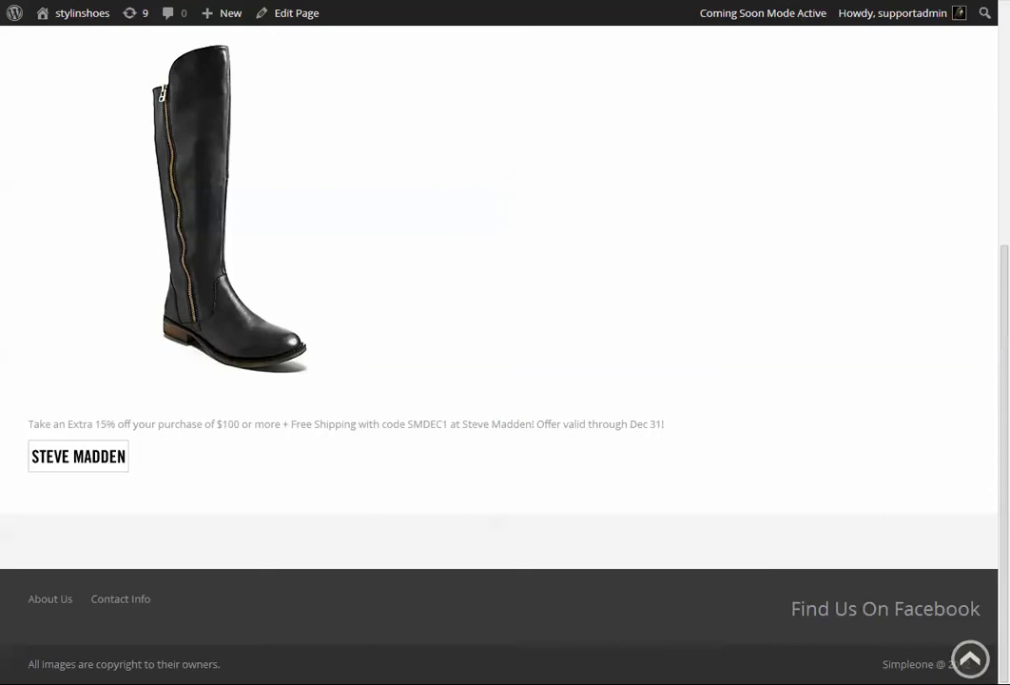
{"action": "key", "text": "ctrl+Tab"}
{"action": "scroll", "coordinate": [426, 236], "scroll_direction": "up", "scroll_amount": 2}
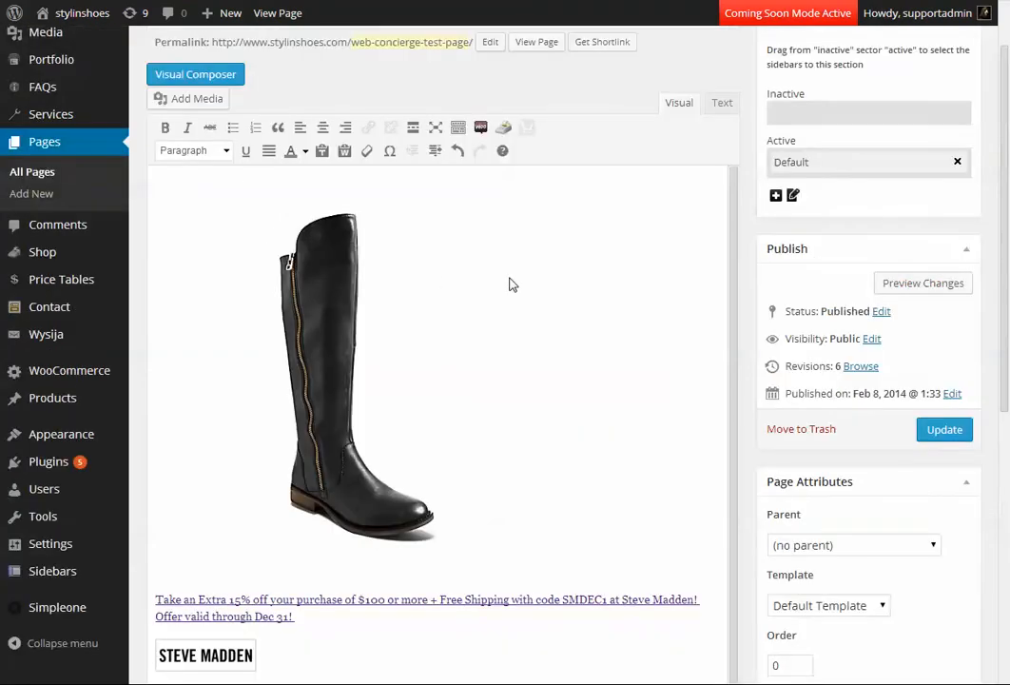
Show the test page's HTML source and highlight the first code block, which embeds the boot image link.
{"action": "left_click", "coordinate": [732, 112]}
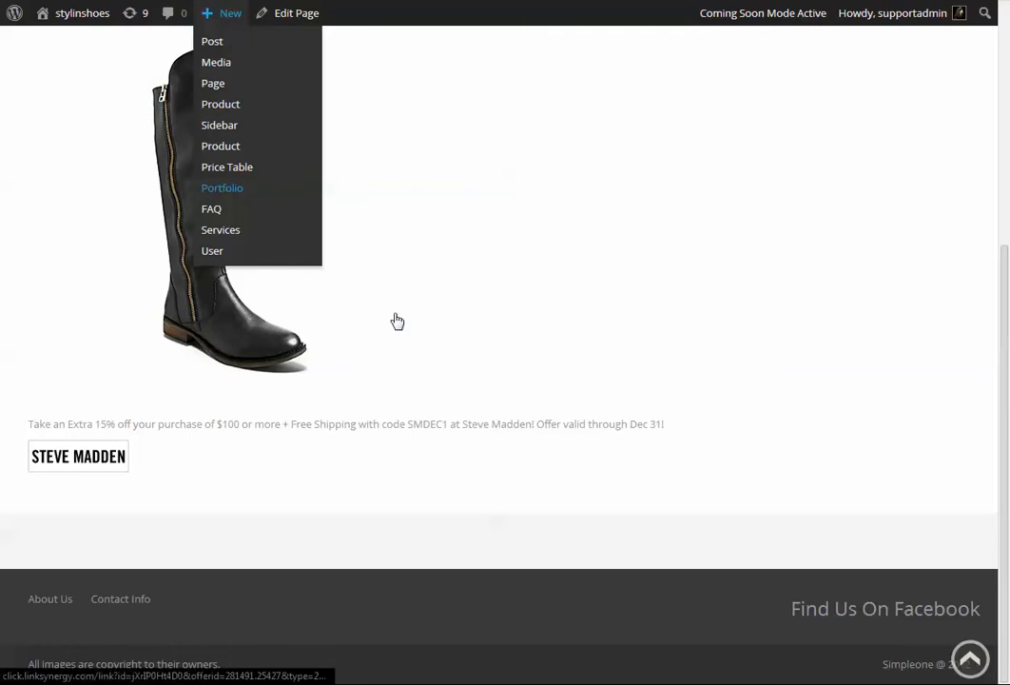
{"action": "scroll", "coordinate": [417, 212], "scroll_direction": "up", "scroll_amount": 2}
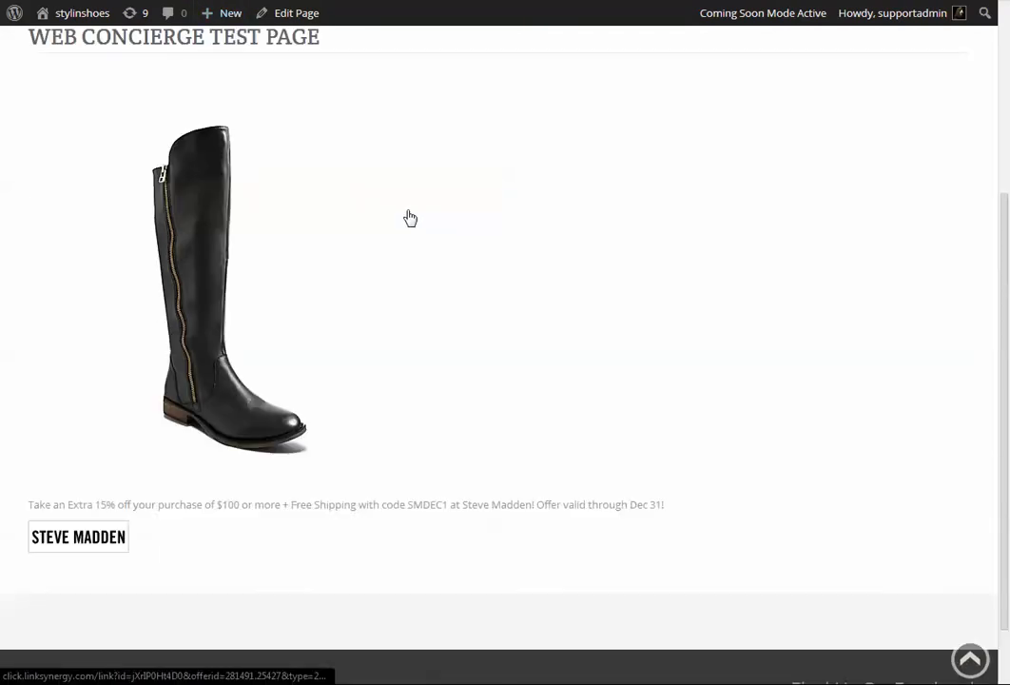
{"action": "scroll", "coordinate": [408, 219], "scroll_direction": "up", "scroll_amount": 2}
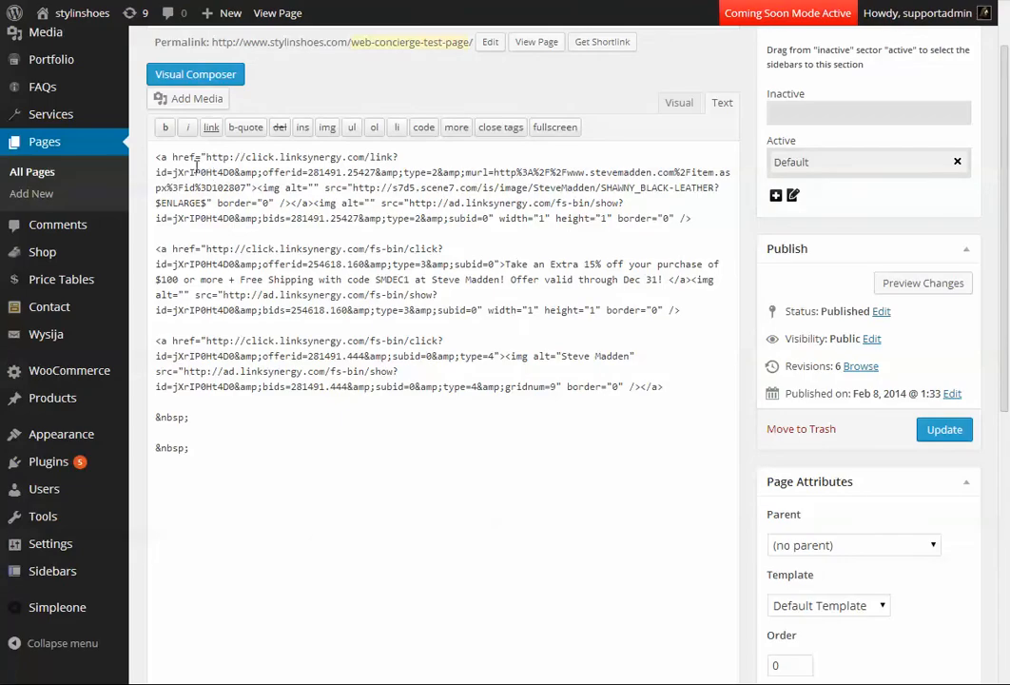
{"action": "left_click_drag", "start_coordinate": [157, 159], "coordinate": [696, 218]}
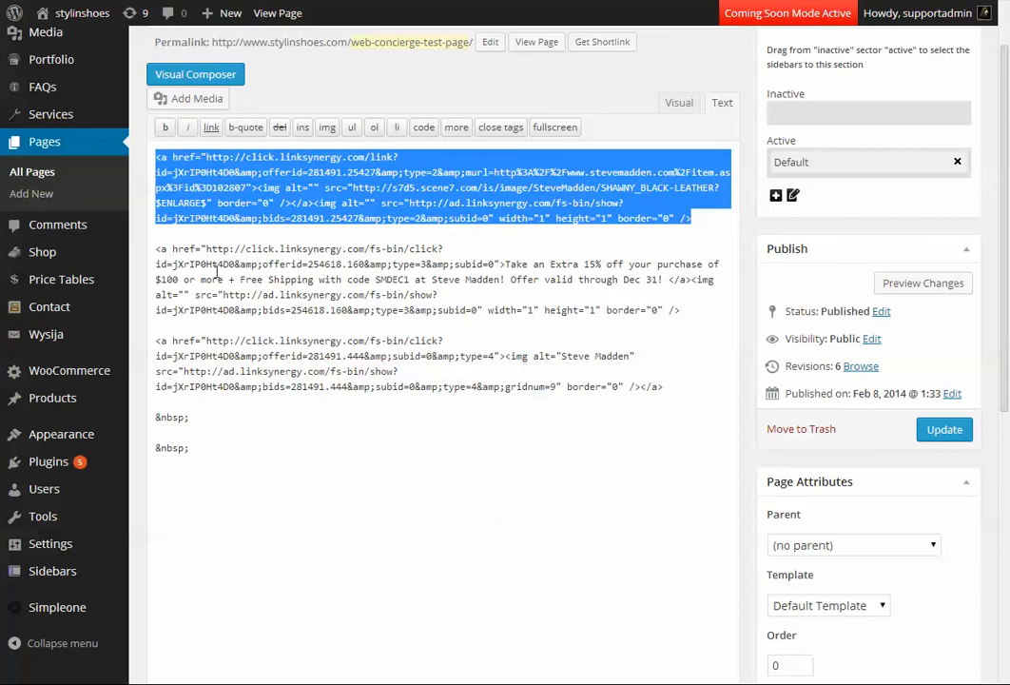
Examine the Steve Madden logo code by highlighting its anchor tags, image portion and link portion.
{"action": "left_click_drag", "start_coordinate": [157, 340], "coordinate": [168, 340]}
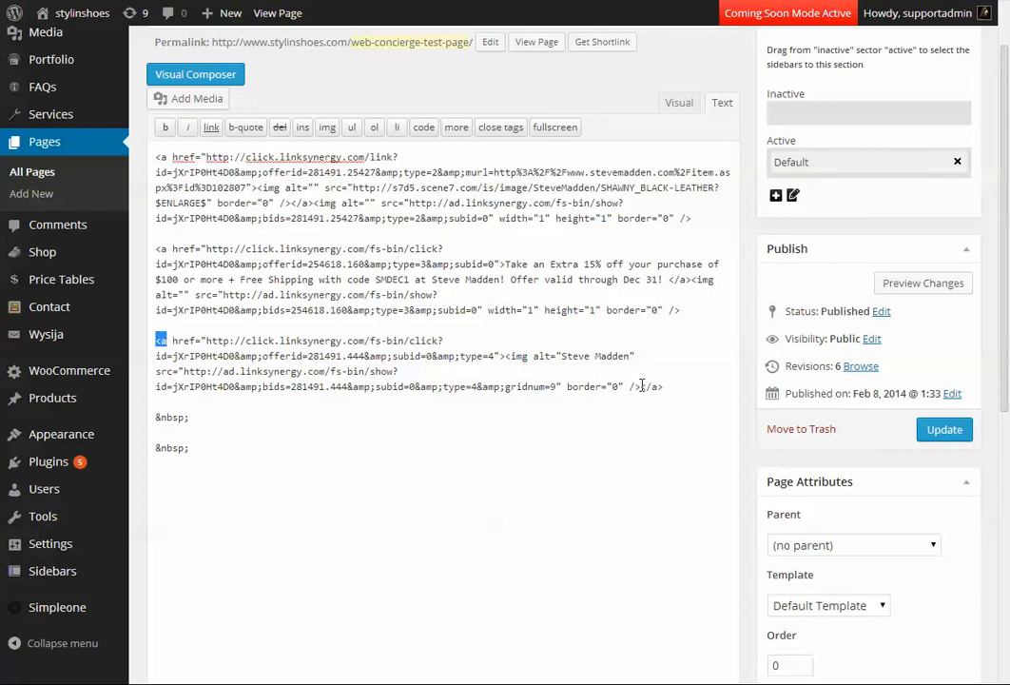
{"action": "left_click_drag", "start_coordinate": [642, 386], "coordinate": [666, 387]}
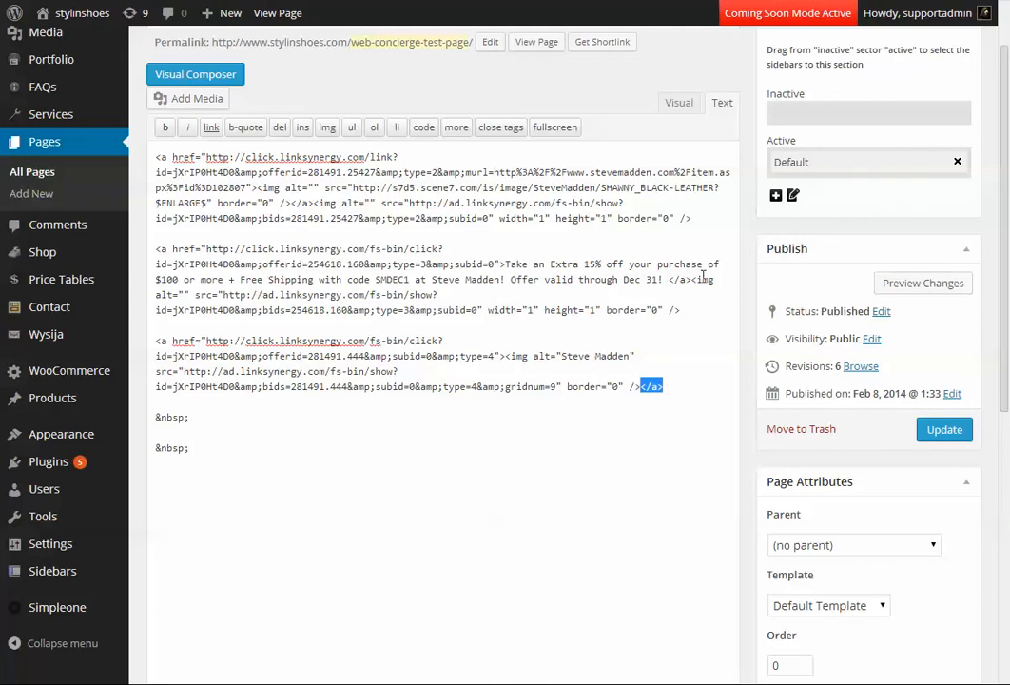
{"action": "left_click", "coordinate": [157, 340]}
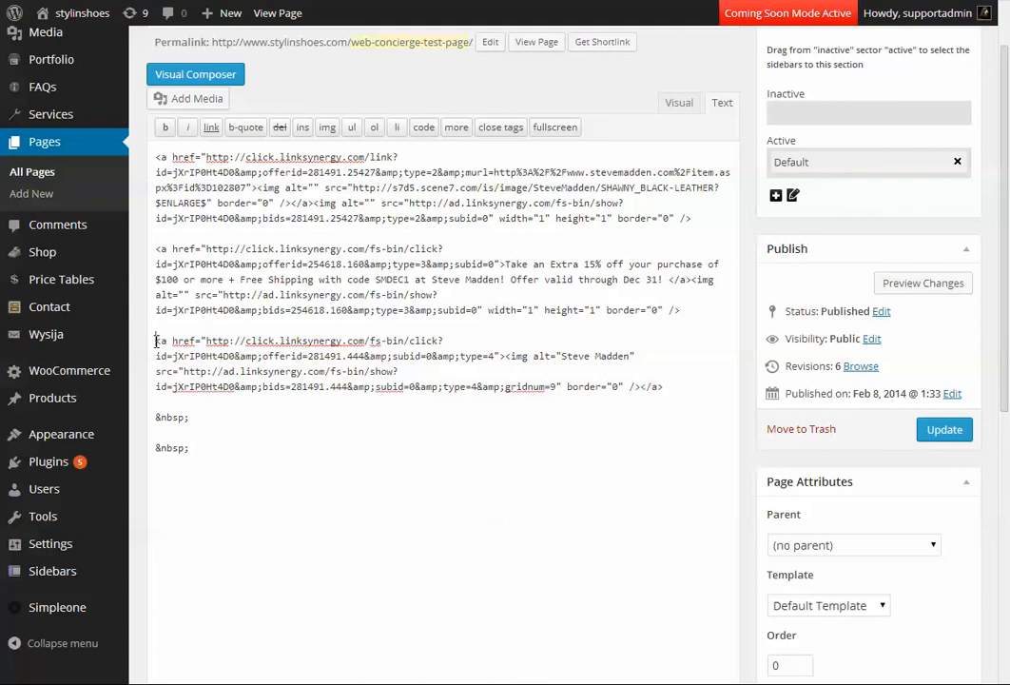
{"action": "left_click", "coordinate": [664, 386]}
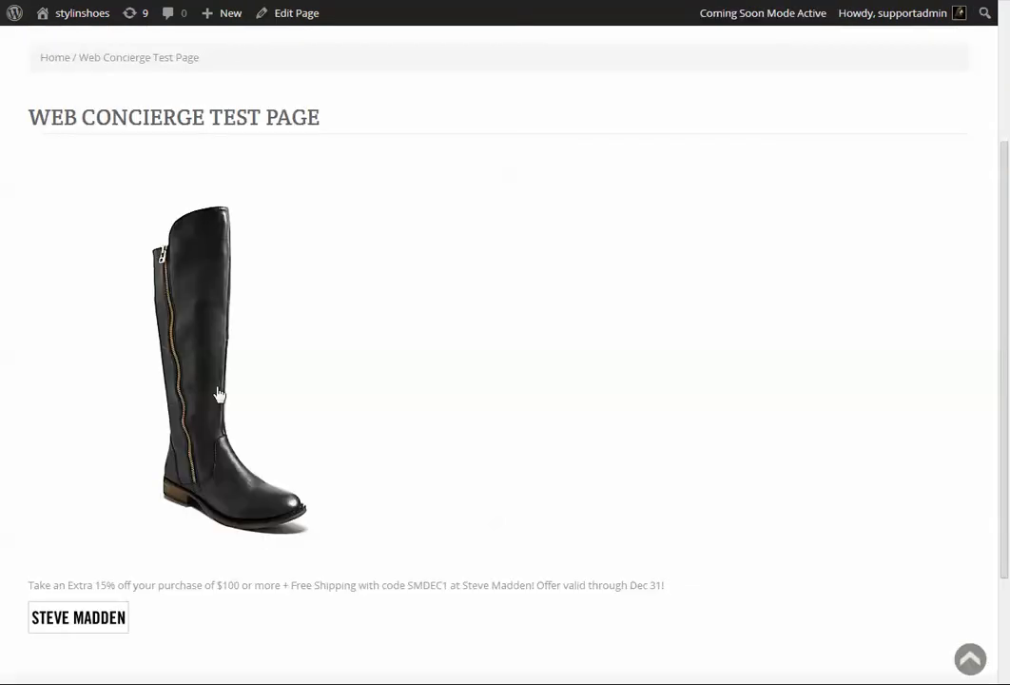
{"action": "scroll", "coordinate": [218, 394], "scroll_direction": "down", "scroll_amount": 3}
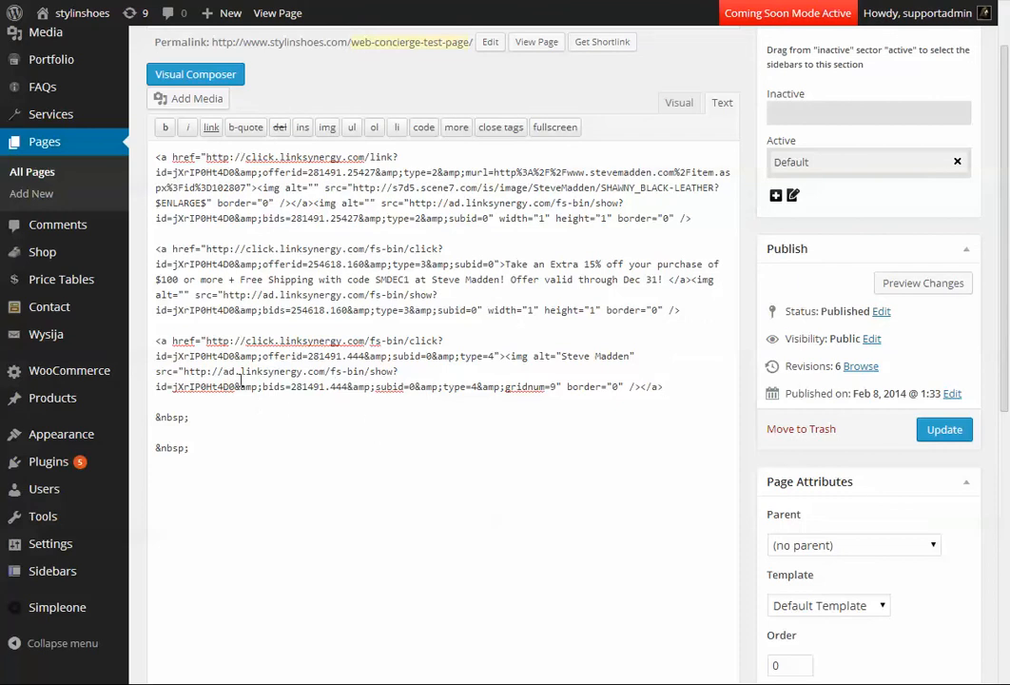
{"action": "left_click_drag", "start_coordinate": [508, 356], "coordinate": [664, 387]}
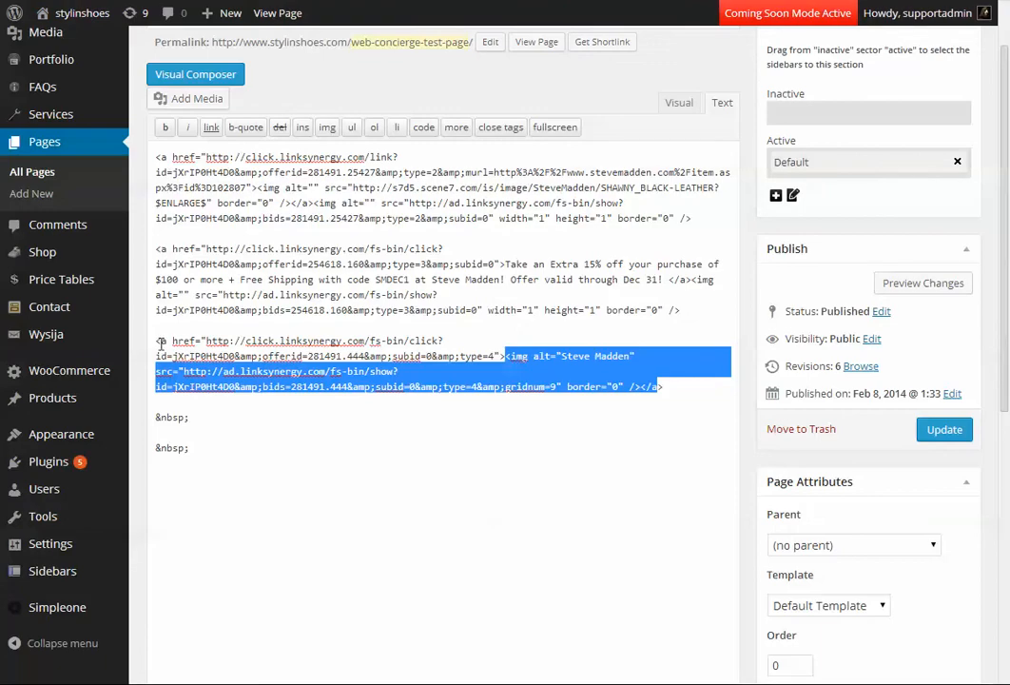
{"action": "left_click_drag", "start_coordinate": [159, 341], "coordinate": [507, 355]}
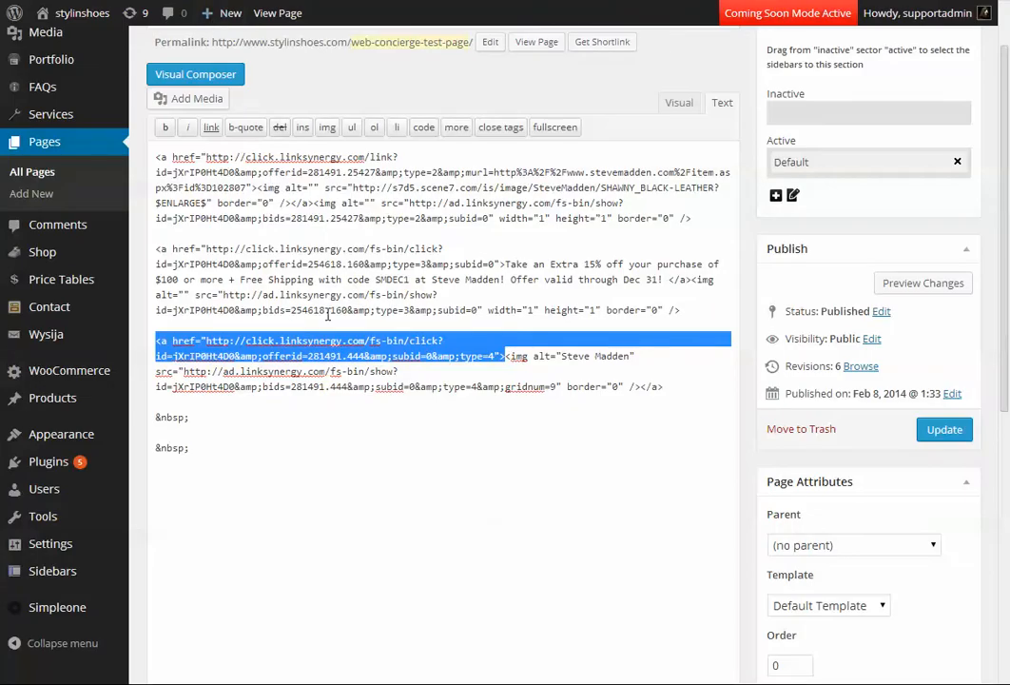
{"action": "left_click_drag", "start_coordinate": [387, 440], "coordinate": [386, 434]}
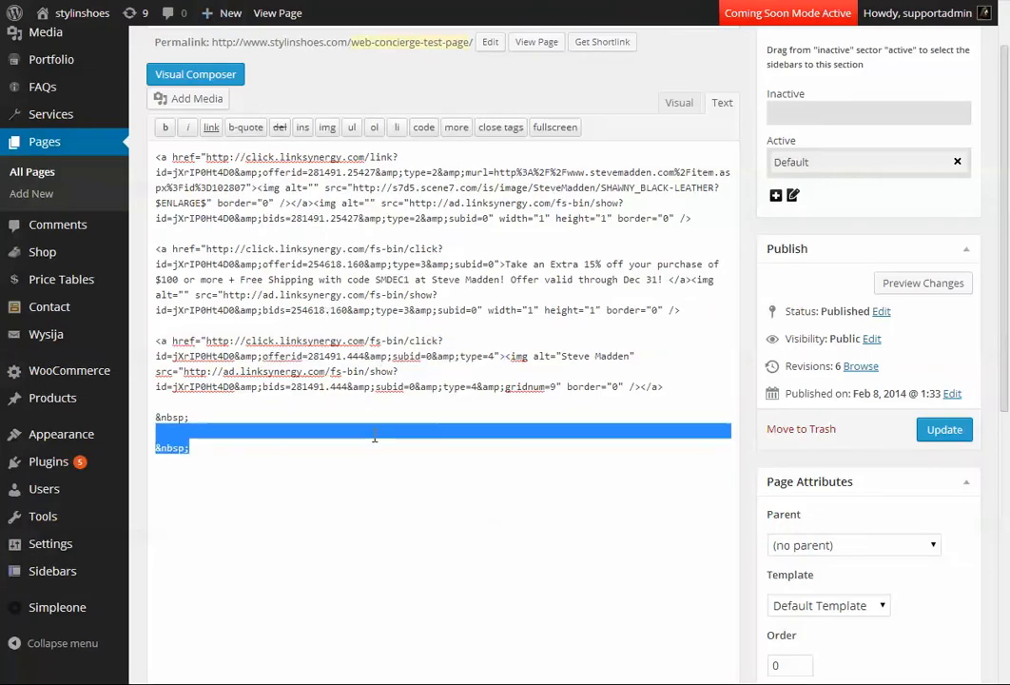
Go to the edit page of WebCon Test Product Three and look at its product data settings.
{"action": "left_click", "coordinate": [380, 90]}
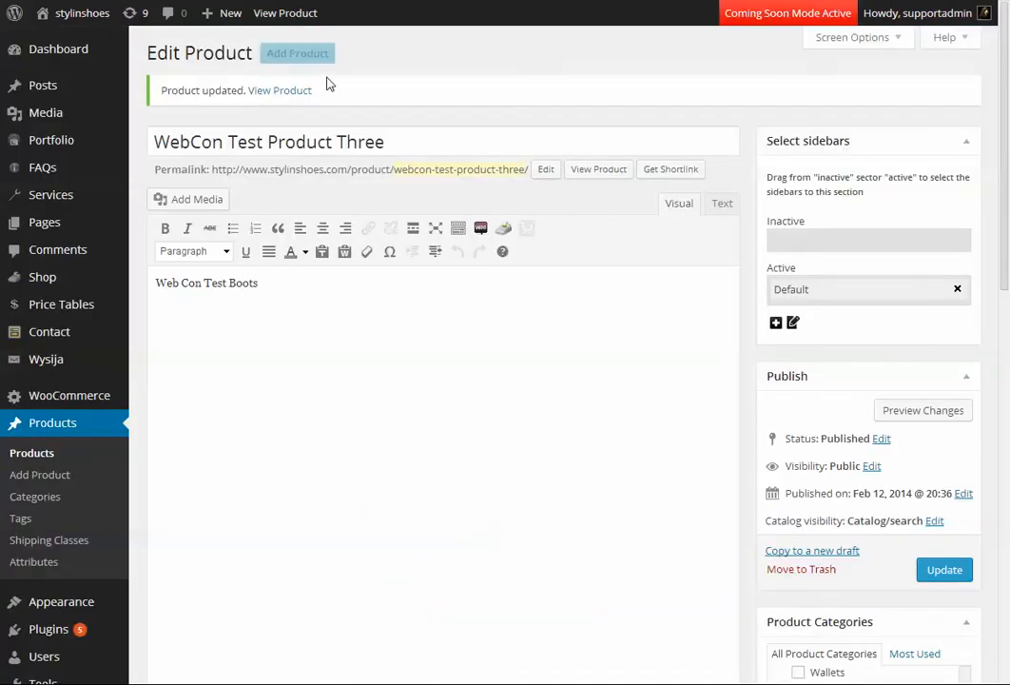
{"action": "scroll", "coordinate": [526, 315], "scroll_direction": "down", "scroll_amount": 1}
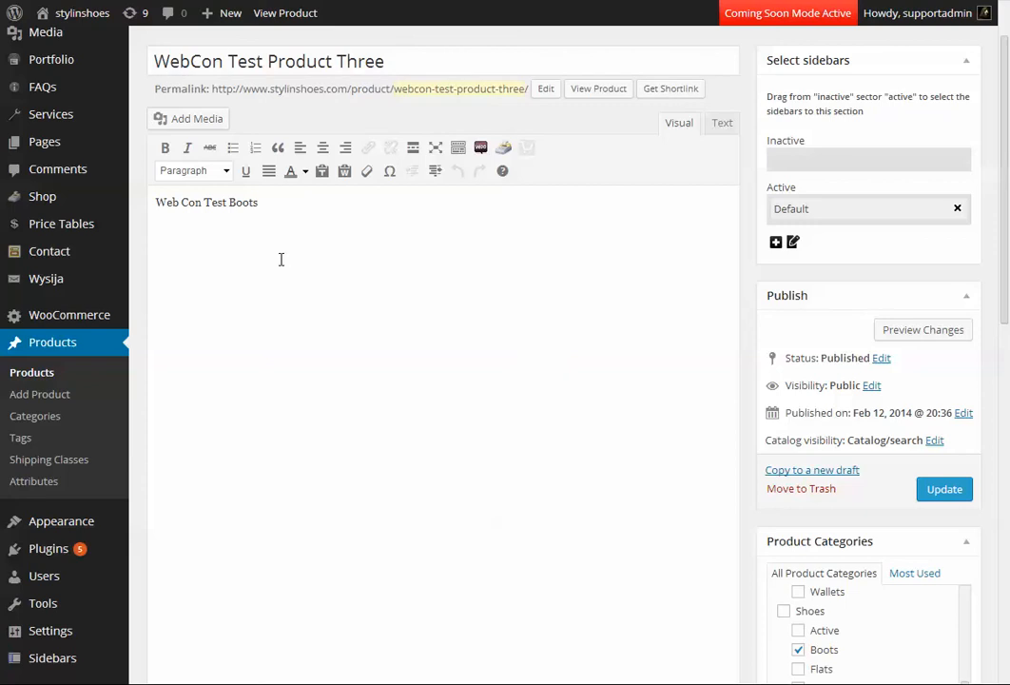
{"action": "scroll", "coordinate": [463, 260], "scroll_direction": "down", "scroll_amount": 7}
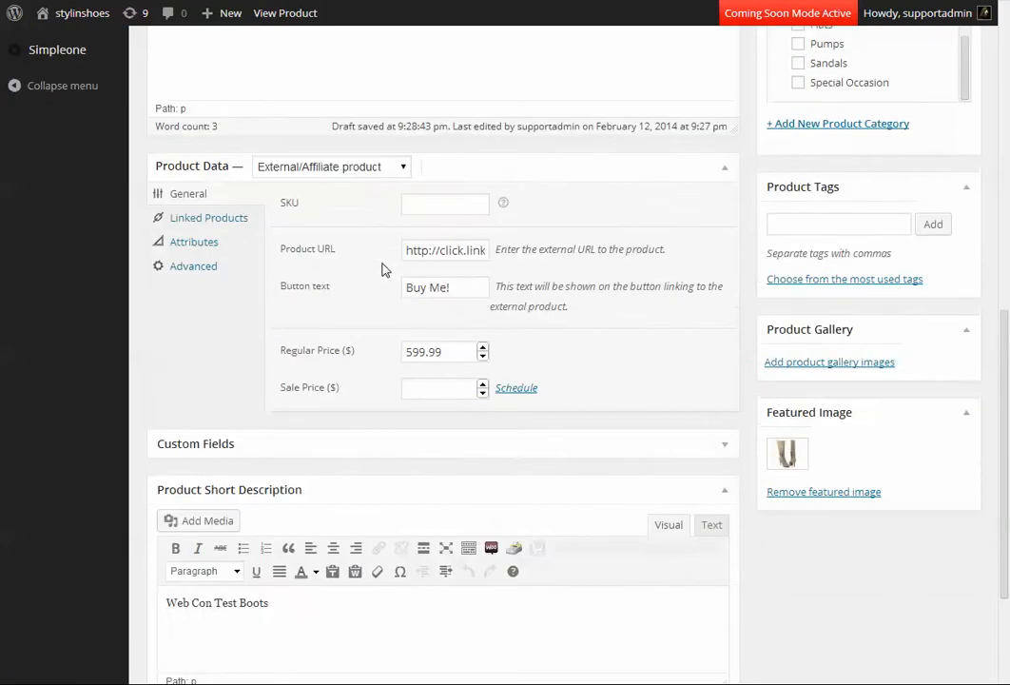
{"action": "scroll", "coordinate": [383, 270], "scroll_direction": "up", "scroll_amount": 4}
{"action": "scroll", "coordinate": [739, 318], "scroll_direction": "down", "scroll_amount": 4}
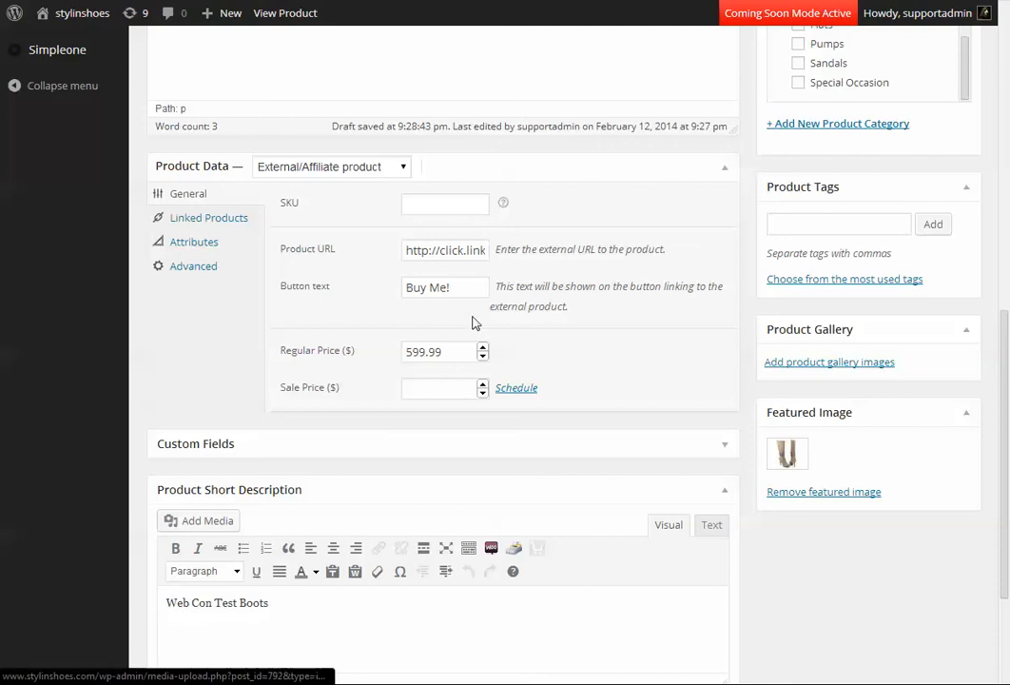
Choose External/Affiliate product as the product type and leave the product data section expanded.
{"action": "left_click", "coordinate": [378, 168]}
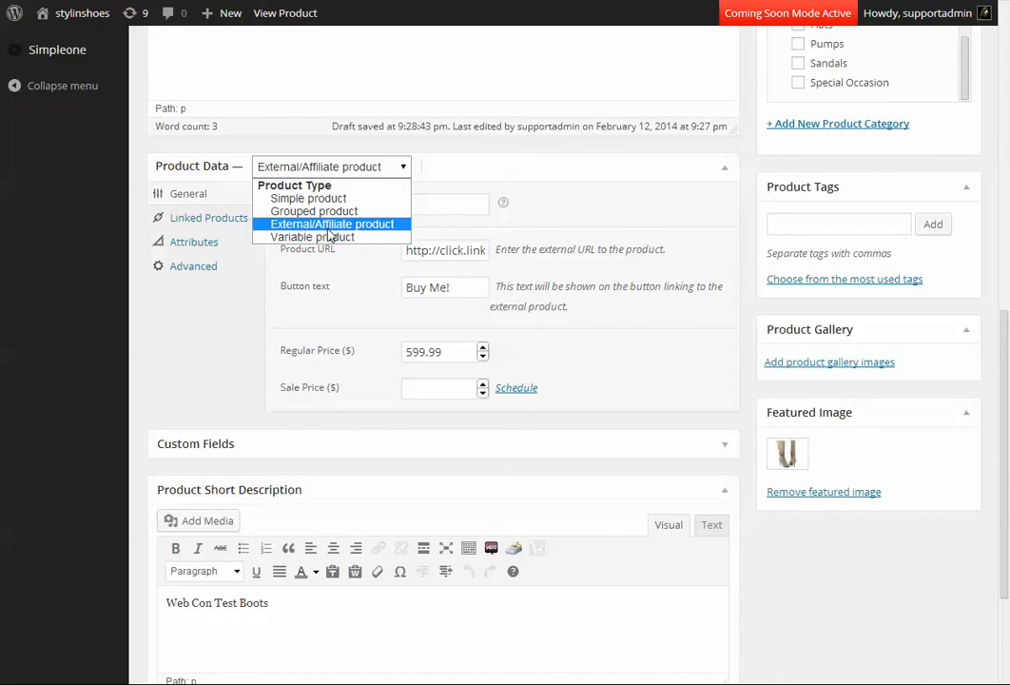
{"action": "left_click", "coordinate": [335, 227]}
{"action": "left_click", "coordinate": [463, 162]}
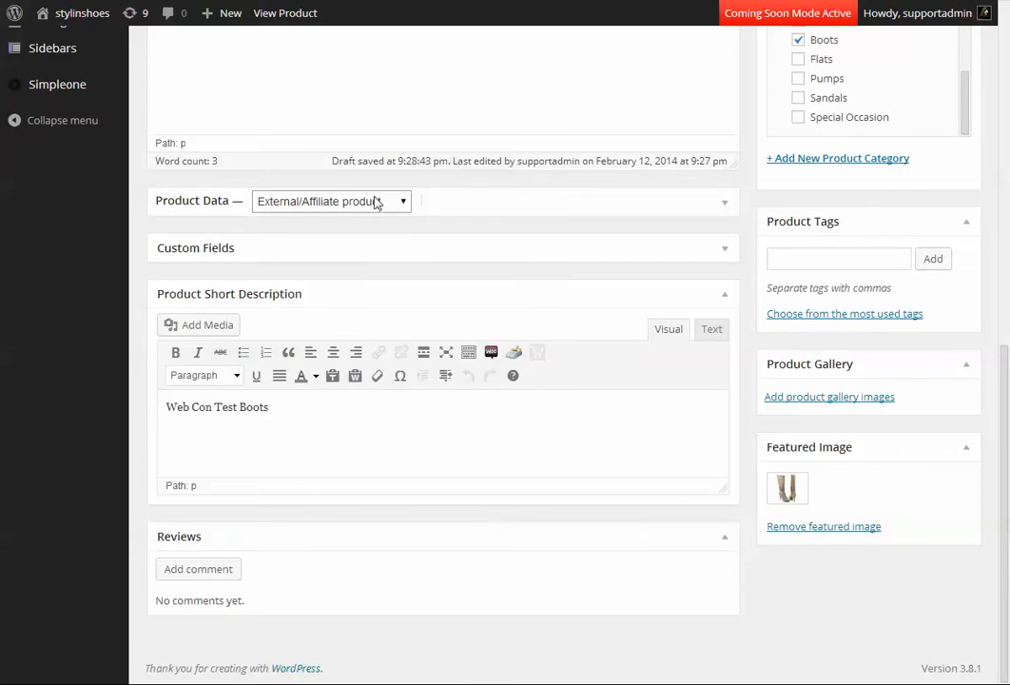
{"action": "left_click", "coordinate": [377, 201]}
{"action": "left_click", "coordinate": [394, 258]}
{"action": "left_click", "coordinate": [442, 201]}
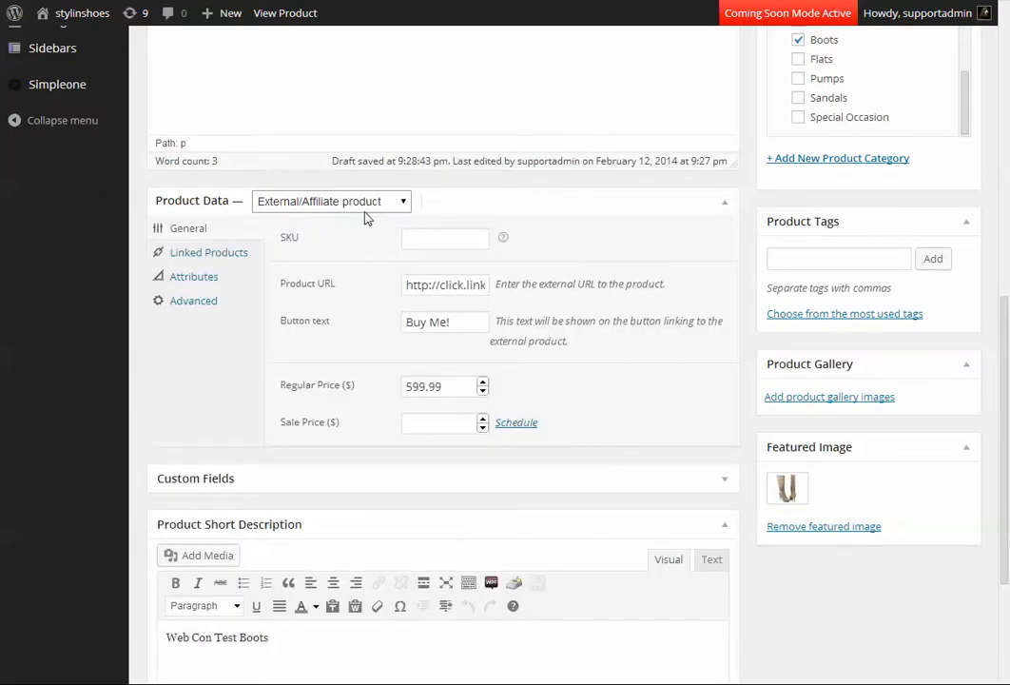
Switch the product type to Simple product to view its settings, and return it to External/Affiliate product.
{"action": "left_click", "coordinate": [361, 210]}
{"action": "left_click", "coordinate": [303, 230]}
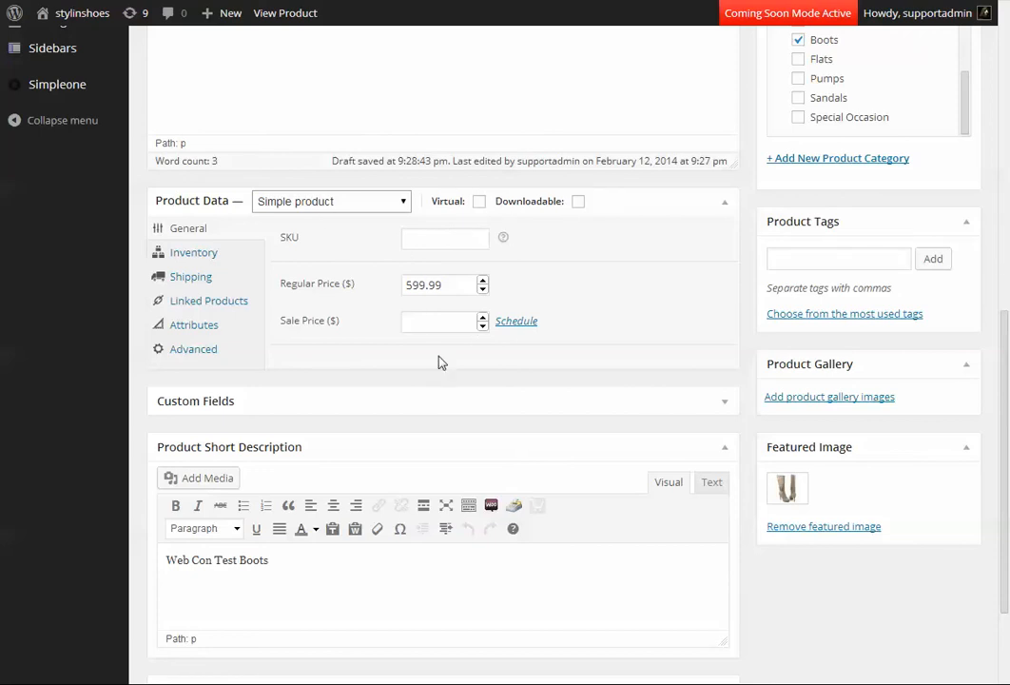
{"action": "left_click", "coordinate": [360, 211]}
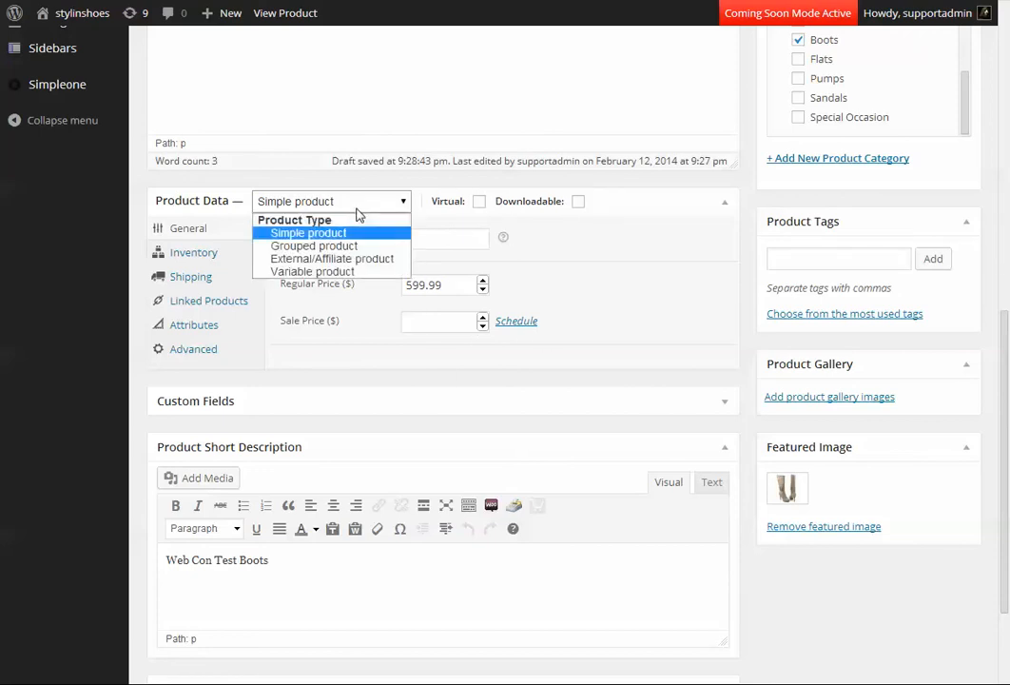
{"action": "left_click", "coordinate": [328, 257]}
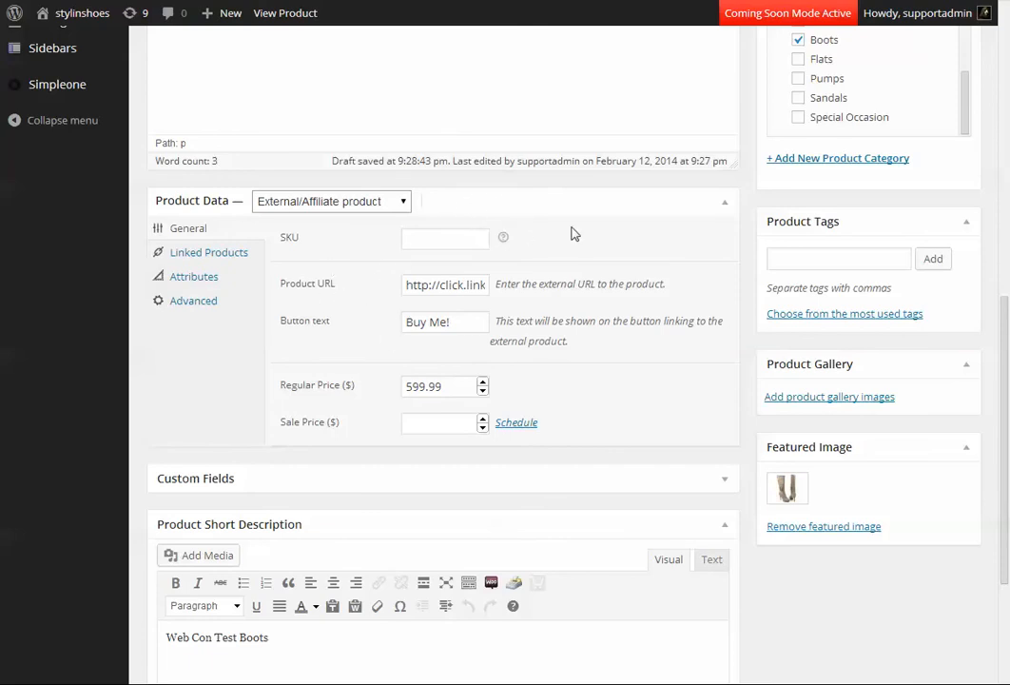
Clear the external product URL of WebCon Test Product Three.
{"action": "left_click", "coordinate": [445, 238]}
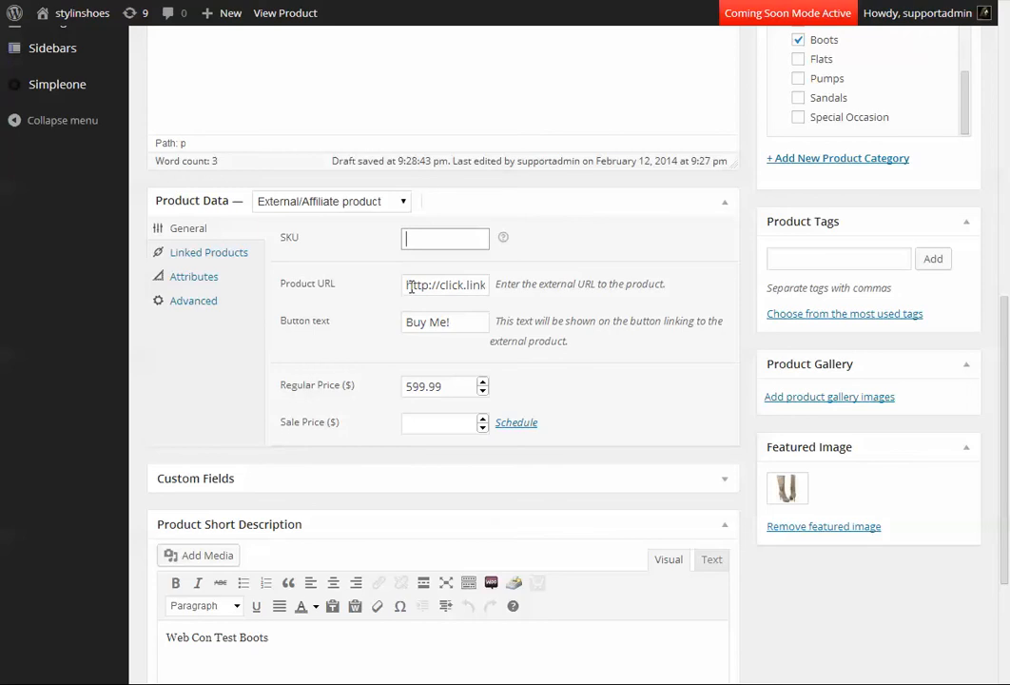
{"action": "left_click_drag", "start_coordinate": [411, 288], "coordinate": [661, 264]}
{"action": "key", "text": "BackSpace"}
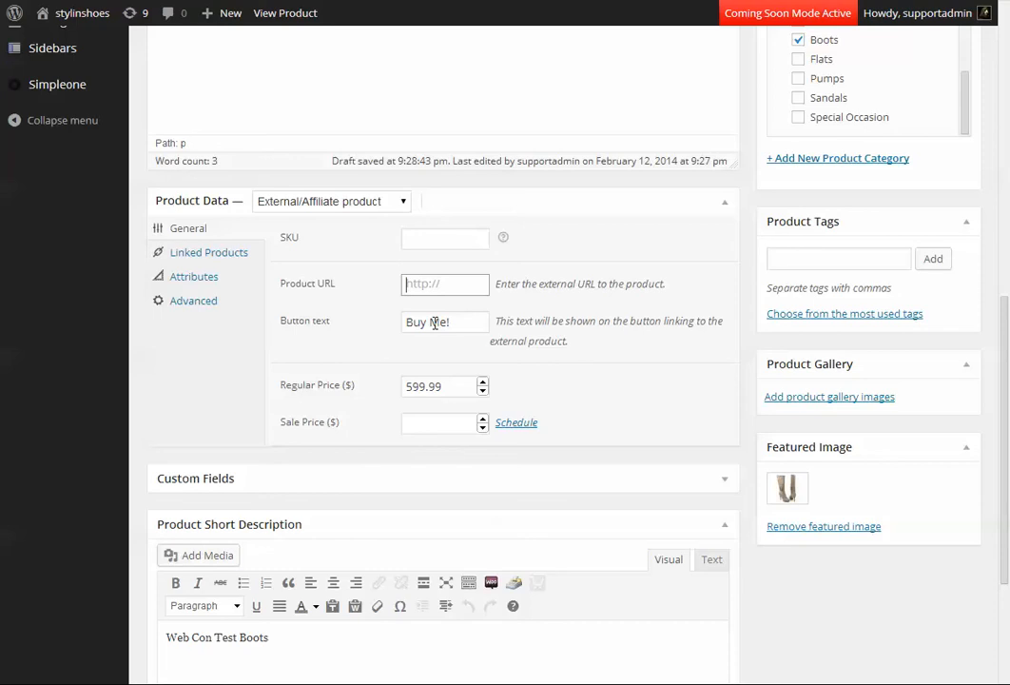
Change the external product's button text to "Buy These Boots!".
{"action": "left_click_drag", "start_coordinate": [431, 323], "coordinate": [476, 322]}
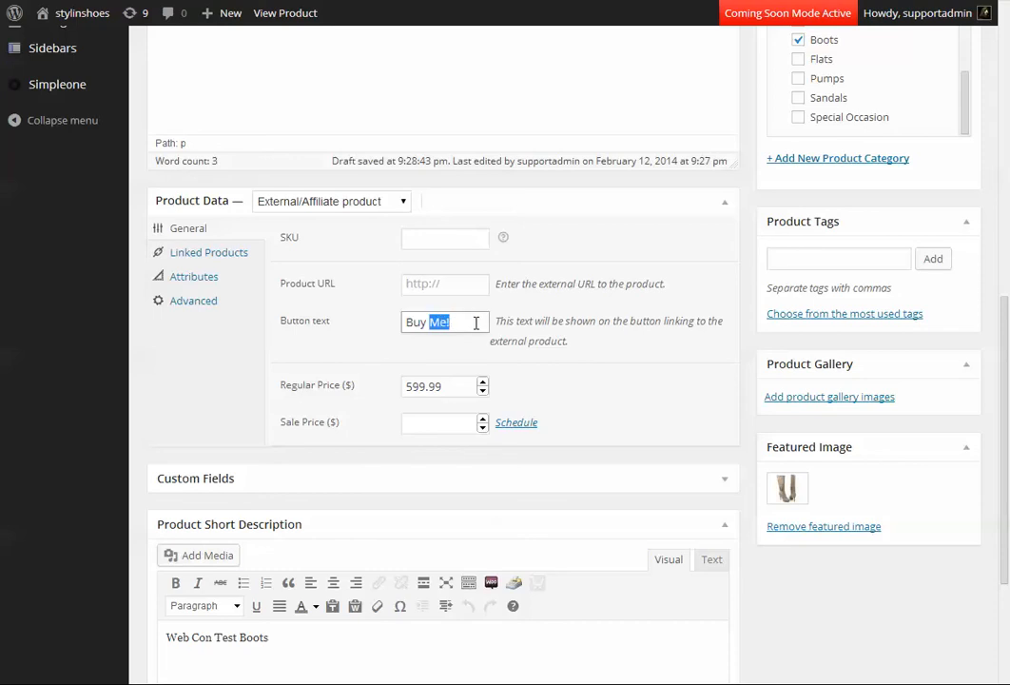
{"action": "key", "text": "BackSpace"}
{"action": "key", "text": "Down"}
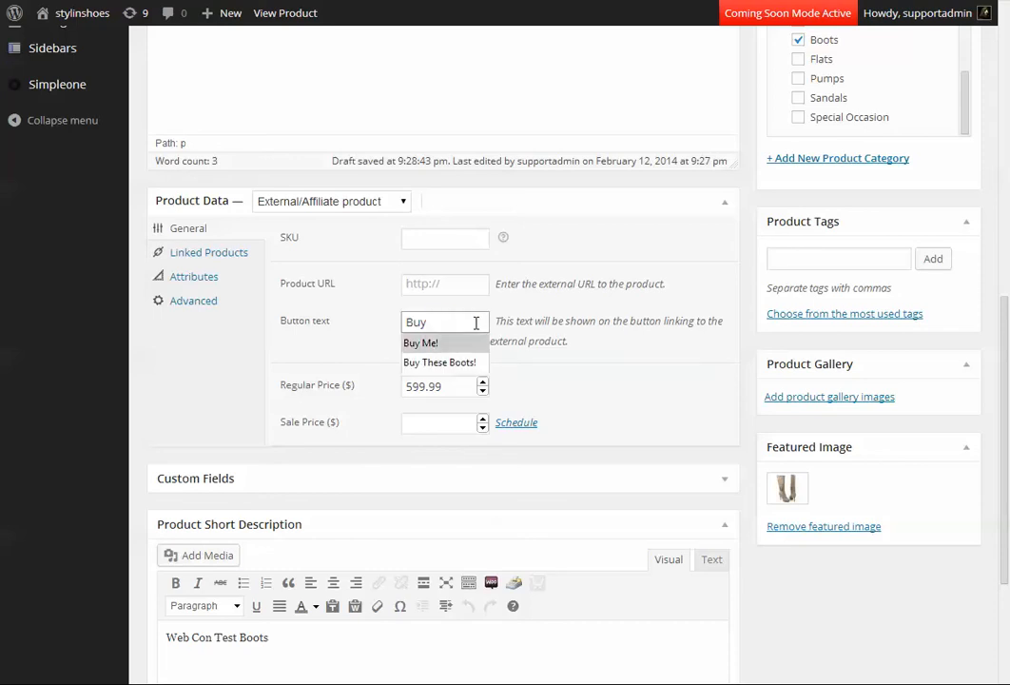
{"action": "key", "text": "Down"}
{"action": "key", "text": "Return"}
Set the regular price of WebCon Test Product Three to 999.99 and update the product.
{"action": "left_click", "coordinate": [445, 386]}
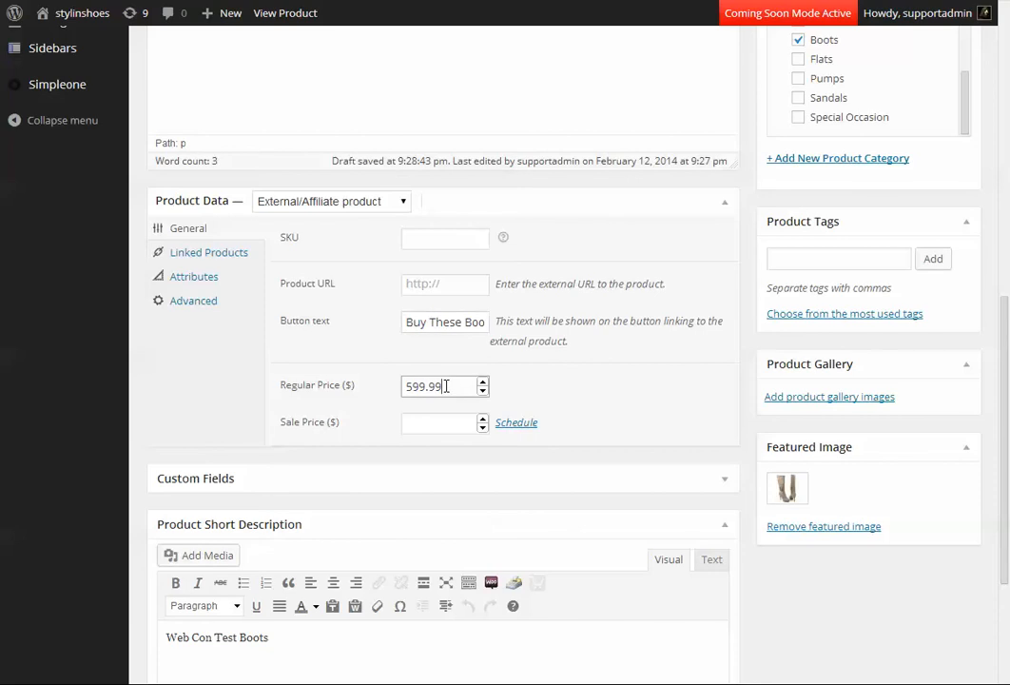
{"action": "key", "text": "ctrl+a"}
{"action": "type", "text": "999.99"}
{"action": "scroll", "coordinate": [890, 224], "scroll_direction": "up", "scroll_amount": 3}
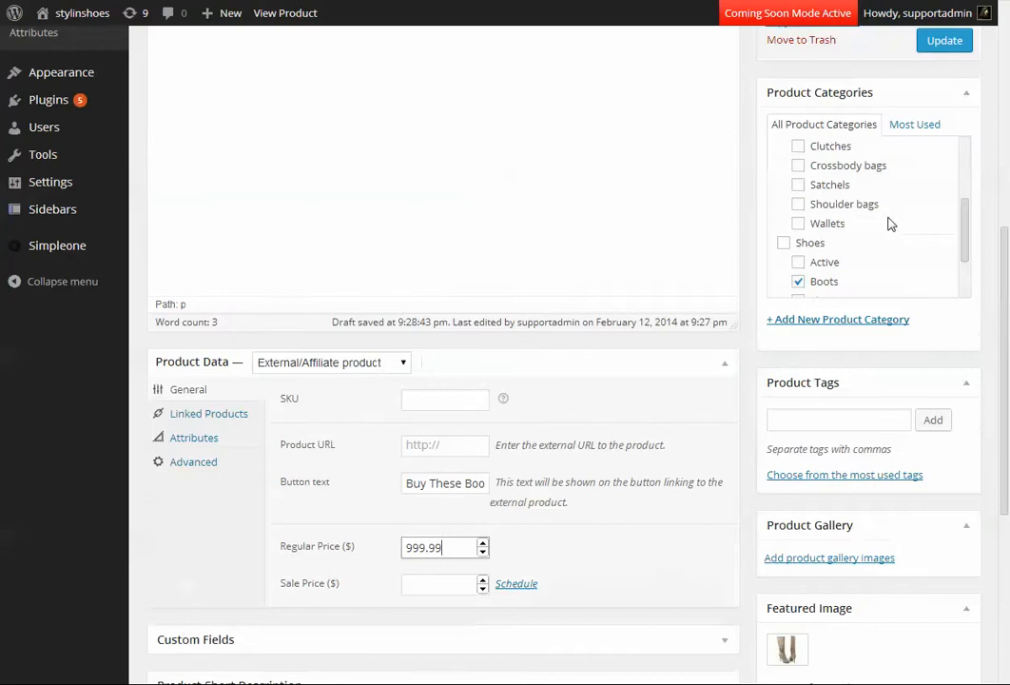
{"action": "scroll", "coordinate": [888, 221], "scroll_direction": "up", "scroll_amount": 2}
{"action": "scroll", "coordinate": [616, 263], "scroll_direction": "up", "scroll_amount": 3}
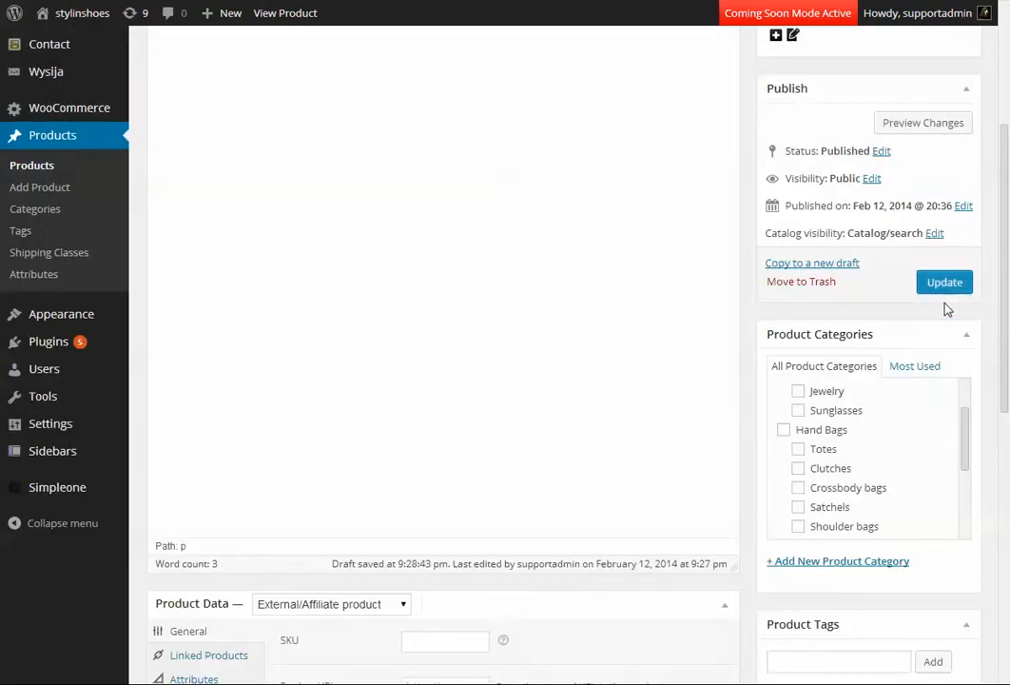
{"action": "left_click", "coordinate": [946, 286]}
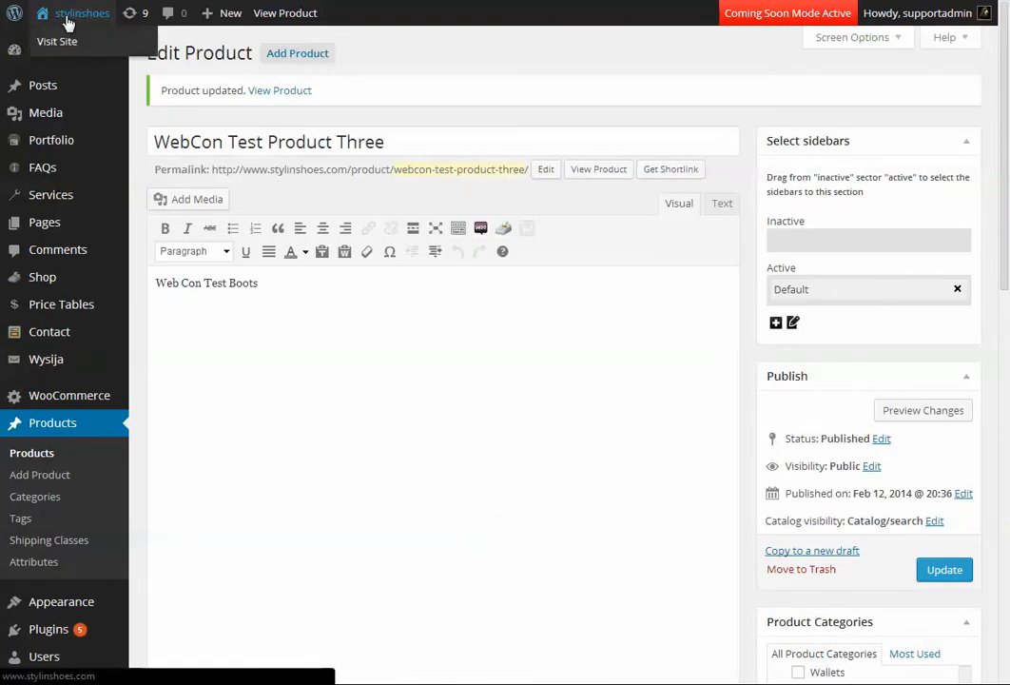
Visit the stylinshoes site's home page in a new tab and look over its featured products.
{"action": "right_click", "coordinate": [57, 41]}
{"action": "left_click", "coordinate": [78, 47]}
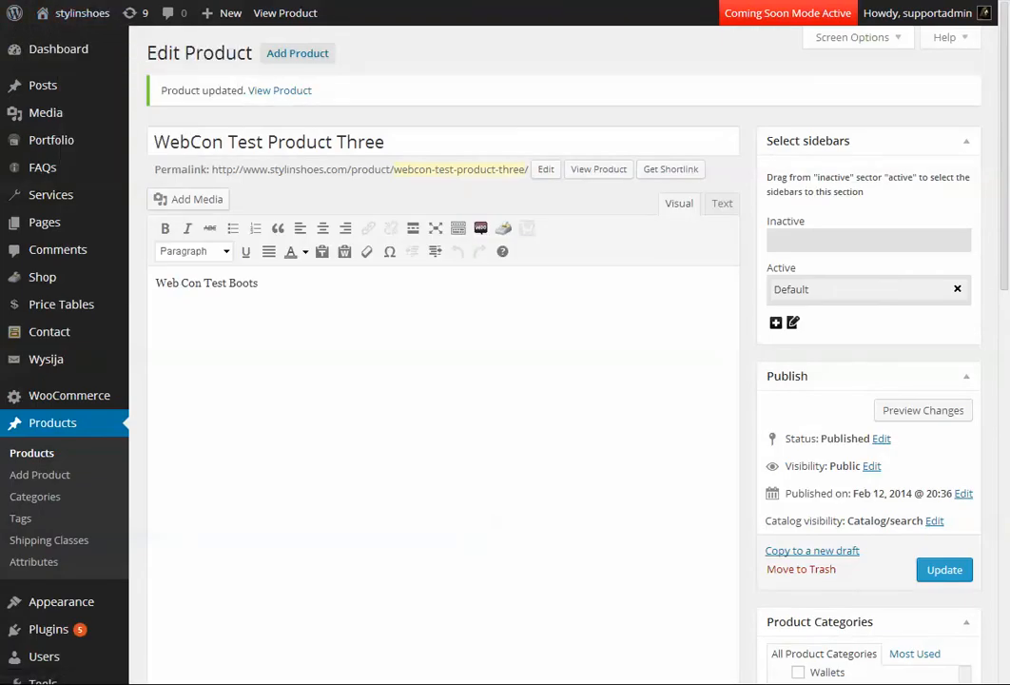
{"action": "left_click", "coordinate": [409, 1]}
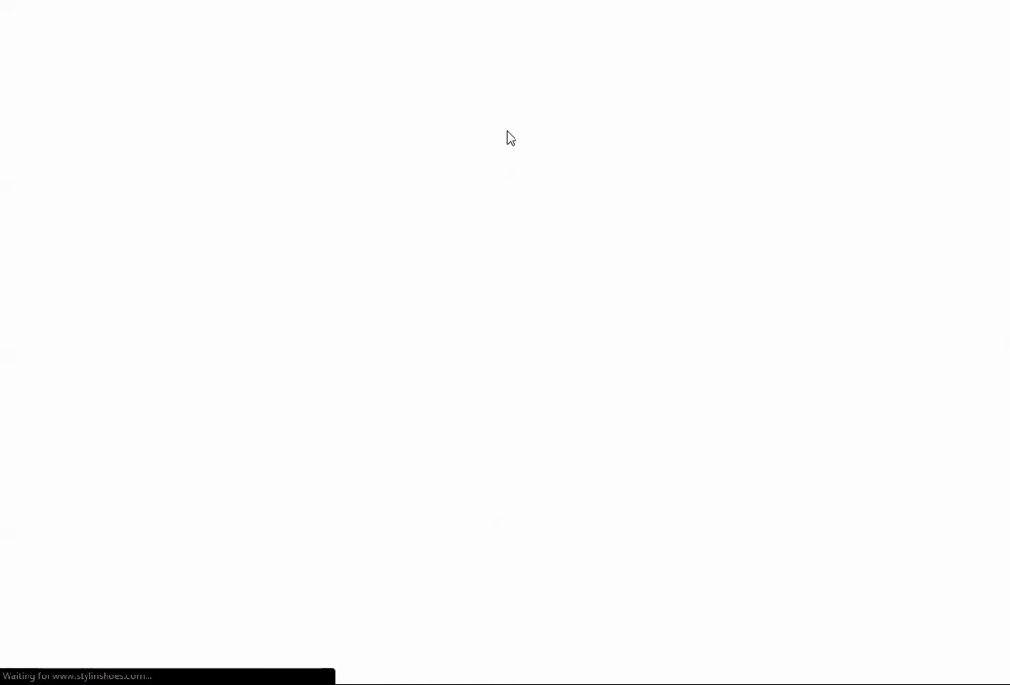
{"action": "scroll", "coordinate": [430, 123], "scroll_direction": "down", "scroll_amount": 4}
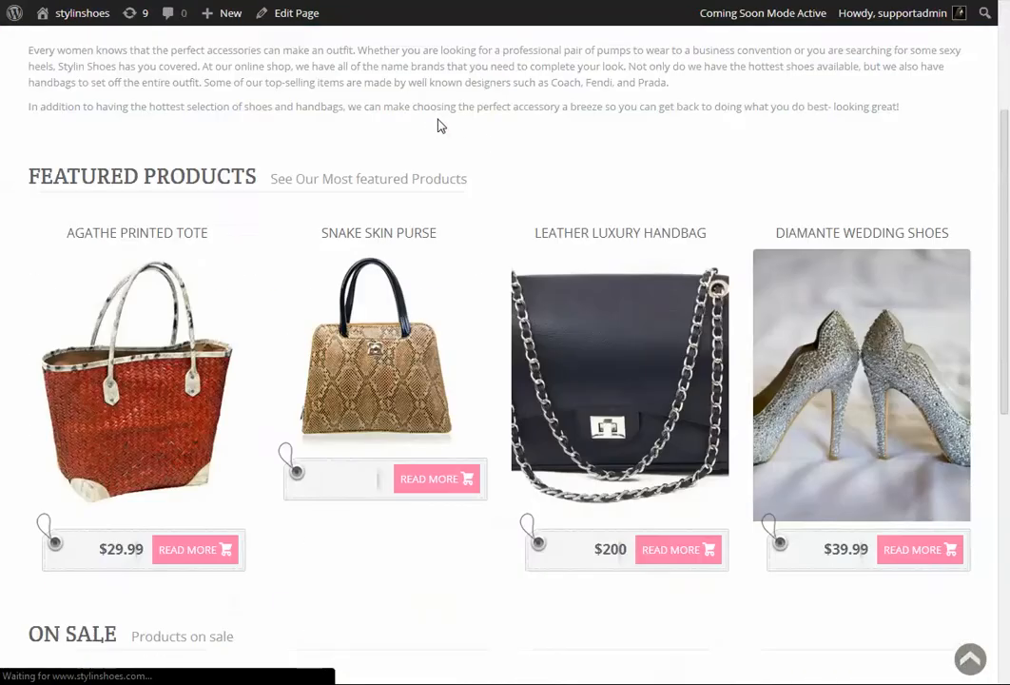
{"action": "scroll", "coordinate": [305, 106], "scroll_direction": "up", "scroll_amount": 4}
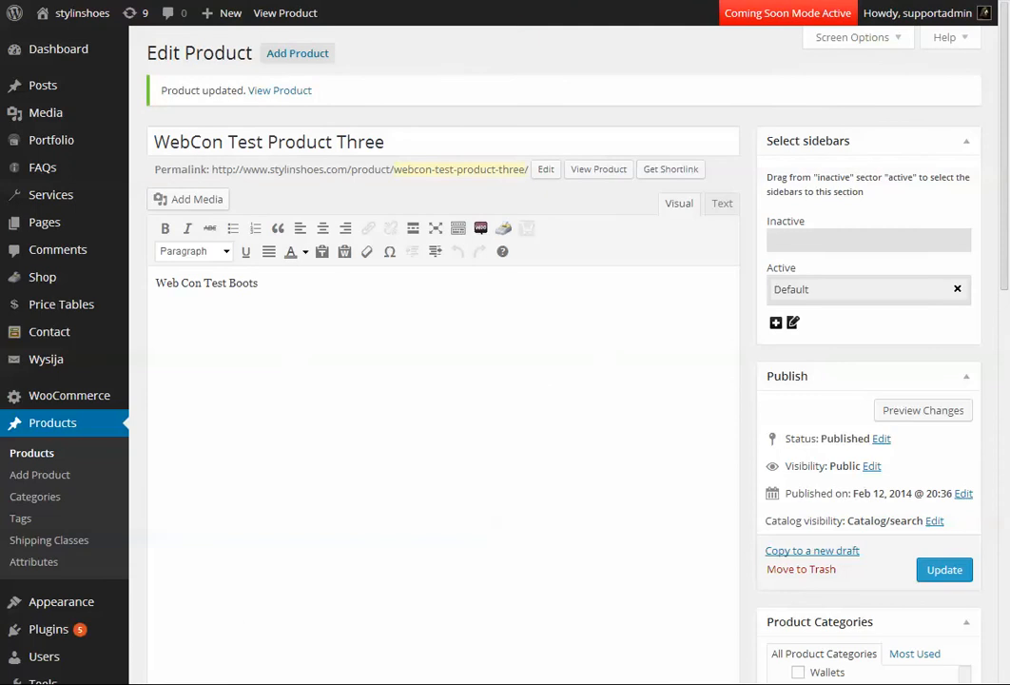
View WebCon Test Product Three's page in a new tab, test its Buy These Boots! link, and return to the product page.
{"action": "right_click", "coordinate": [600, 172]}
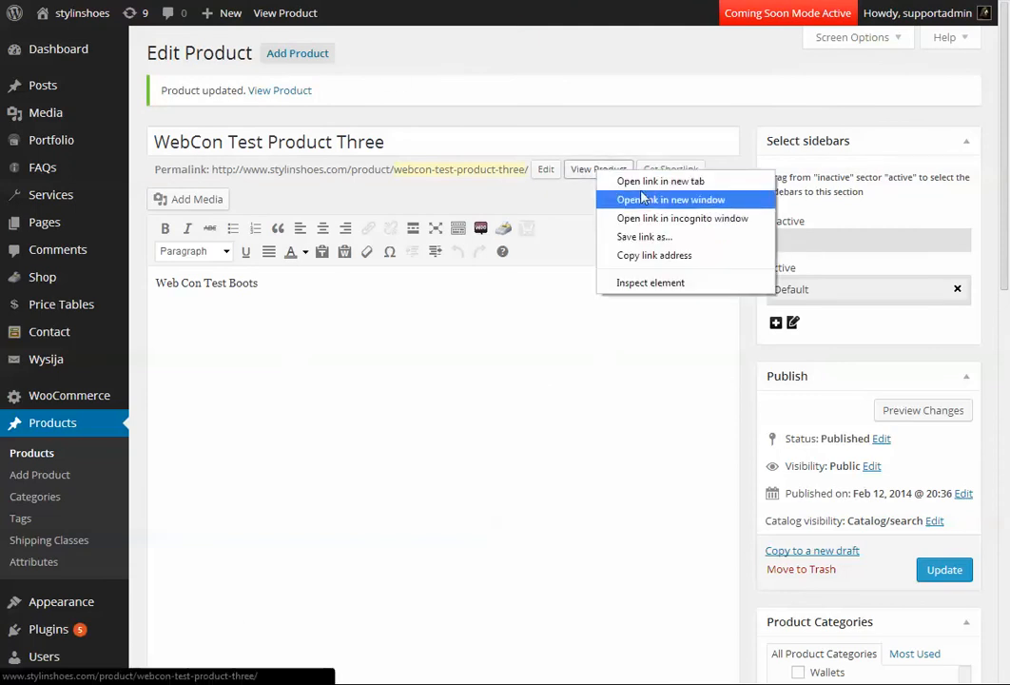
{"action": "left_click", "coordinate": [660, 182]}
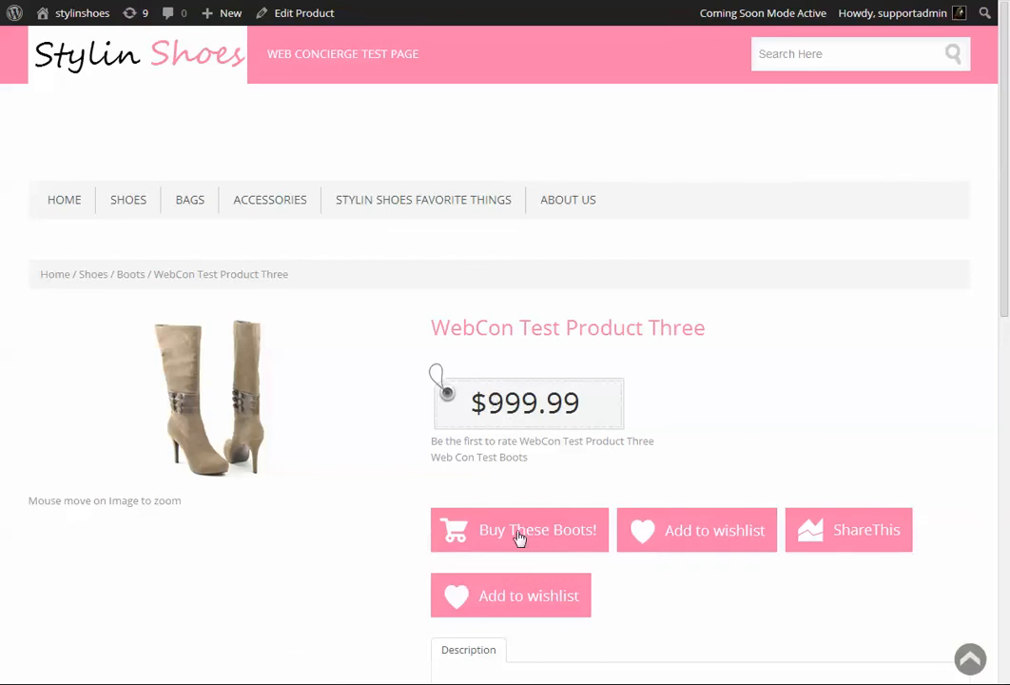
{"action": "left_click", "coordinate": [524, 543]}
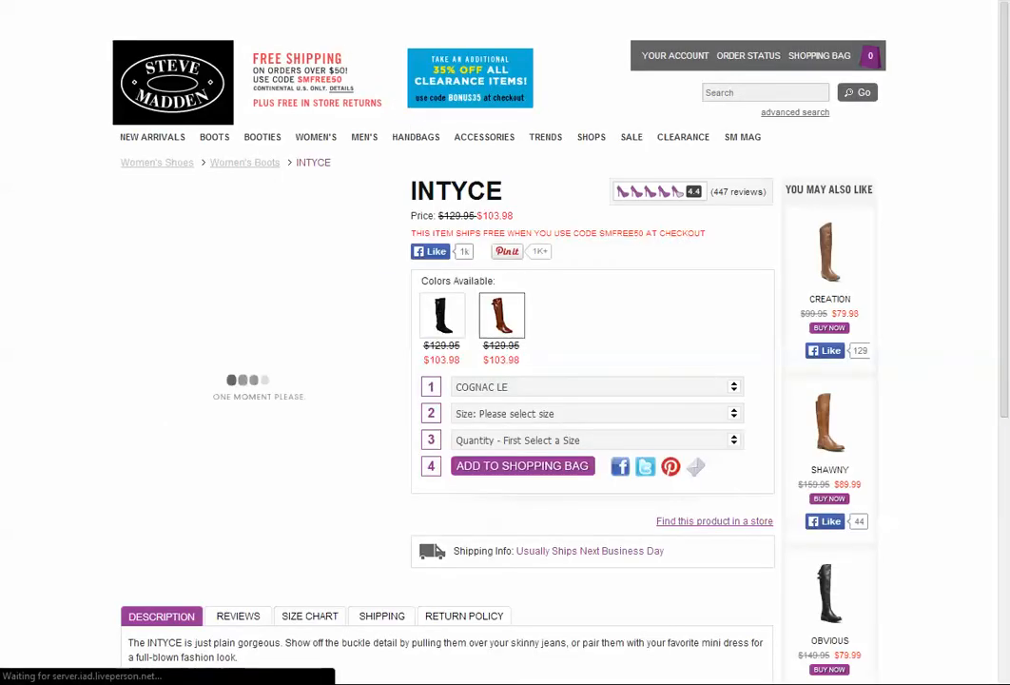
{"action": "left_click", "coordinate": [474, 2]}
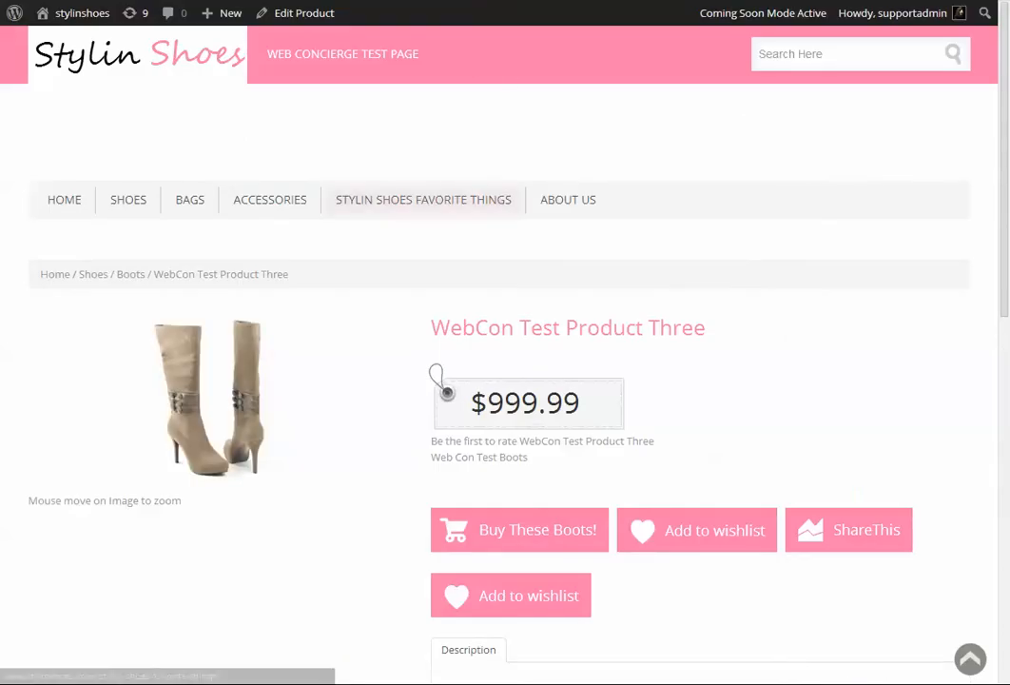
{"action": "left_click", "coordinate": [400, 2]}
{"action": "scroll", "coordinate": [504, 252], "scroll_direction": "down", "scroll_amount": 5}
{"action": "scroll", "coordinate": [497, 251], "scroll_direction": "down", "scroll_amount": 5}
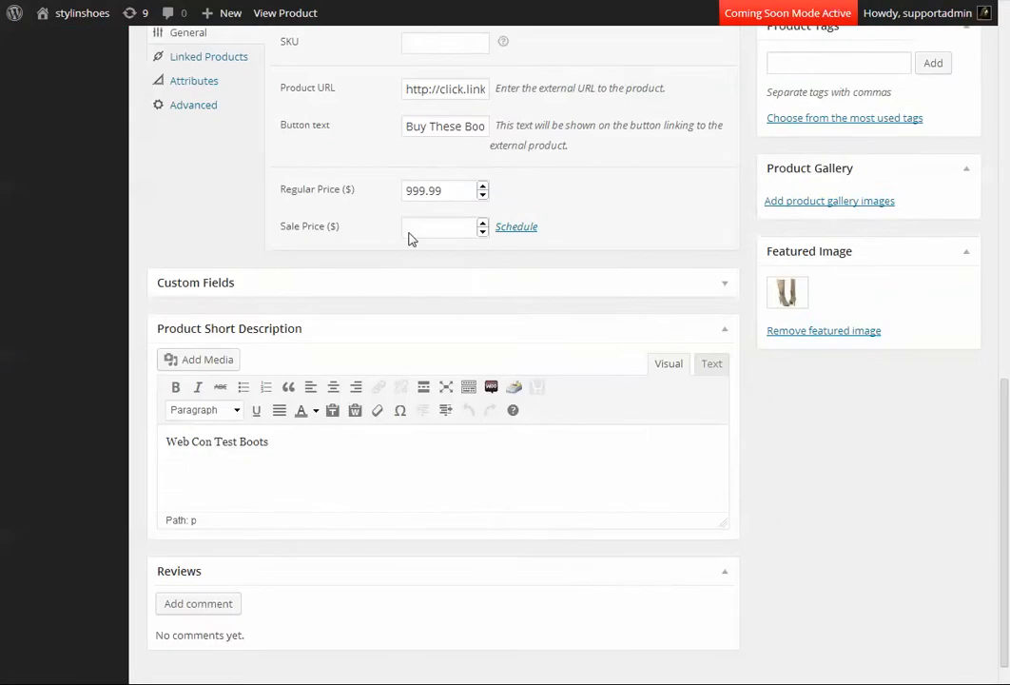
{"action": "scroll", "coordinate": [410, 237], "scroll_direction": "up", "scroll_amount": 3}
{"action": "left_click_drag", "start_coordinate": [408, 250], "coordinate": [626, 265]}
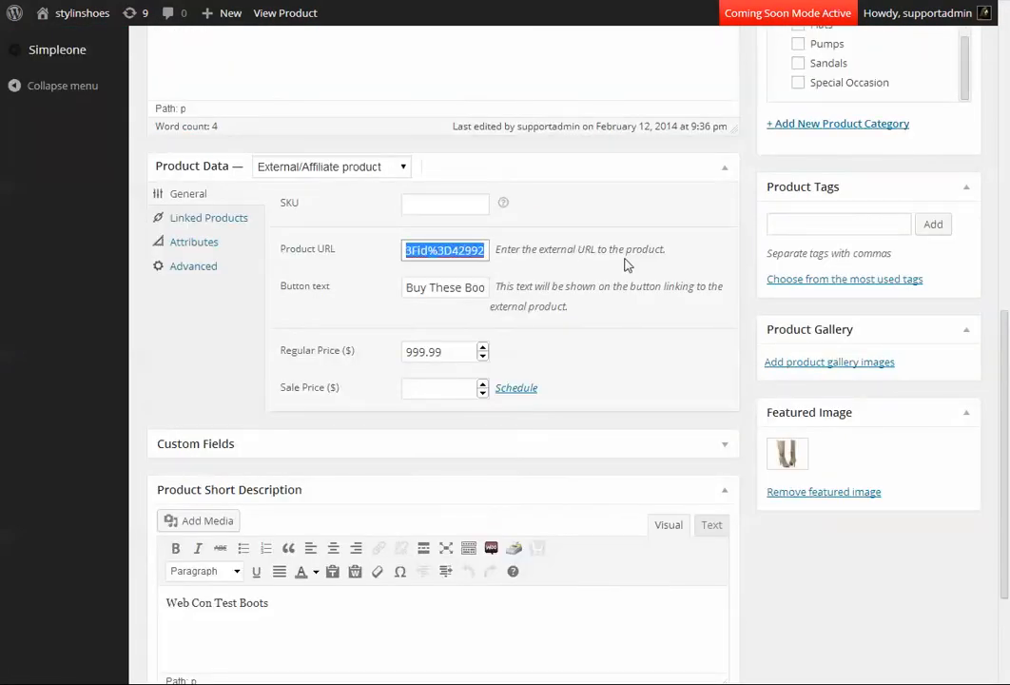
{"action": "type", "text": "http"}
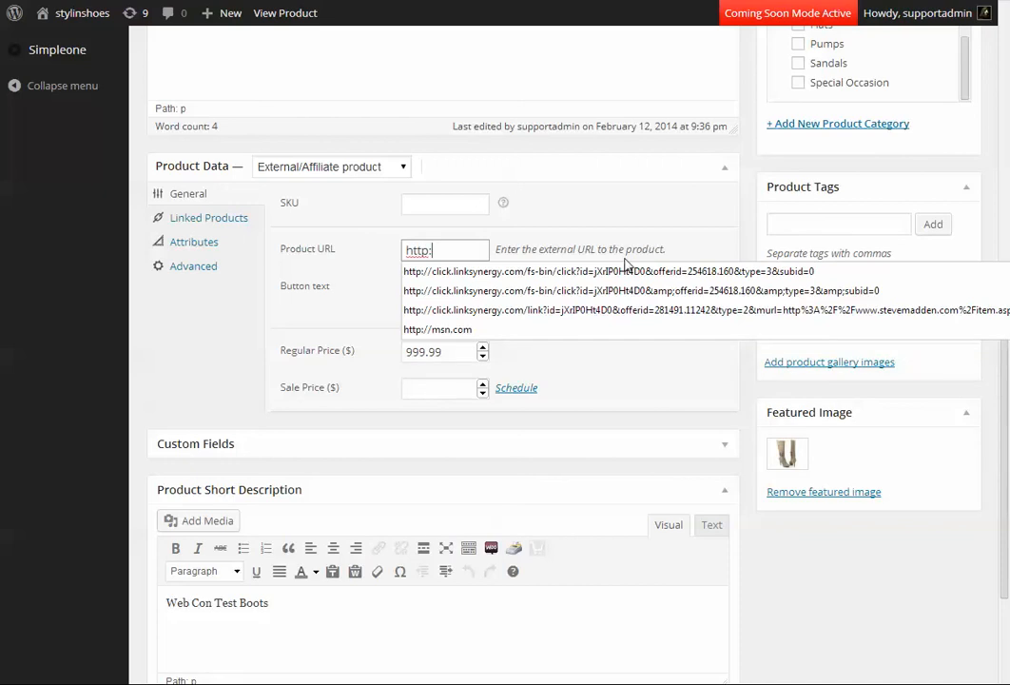
{"action": "type", "text": "://m"}
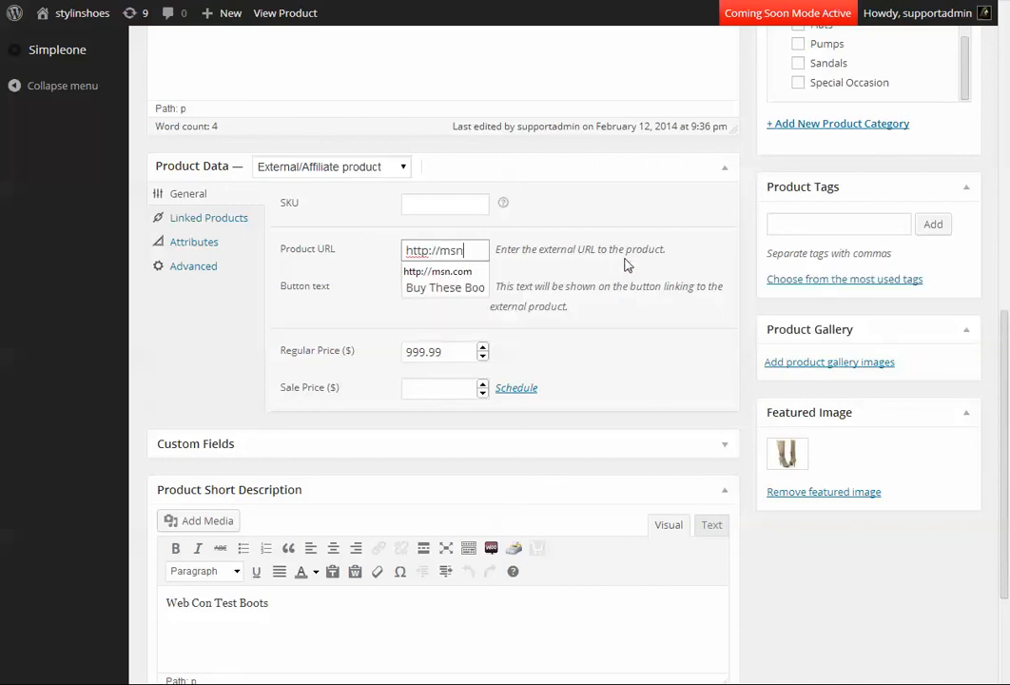
{"action": "type", "text": "sn"}
{"action": "key", "text": "Down"}
{"action": "key", "text": "Return"}
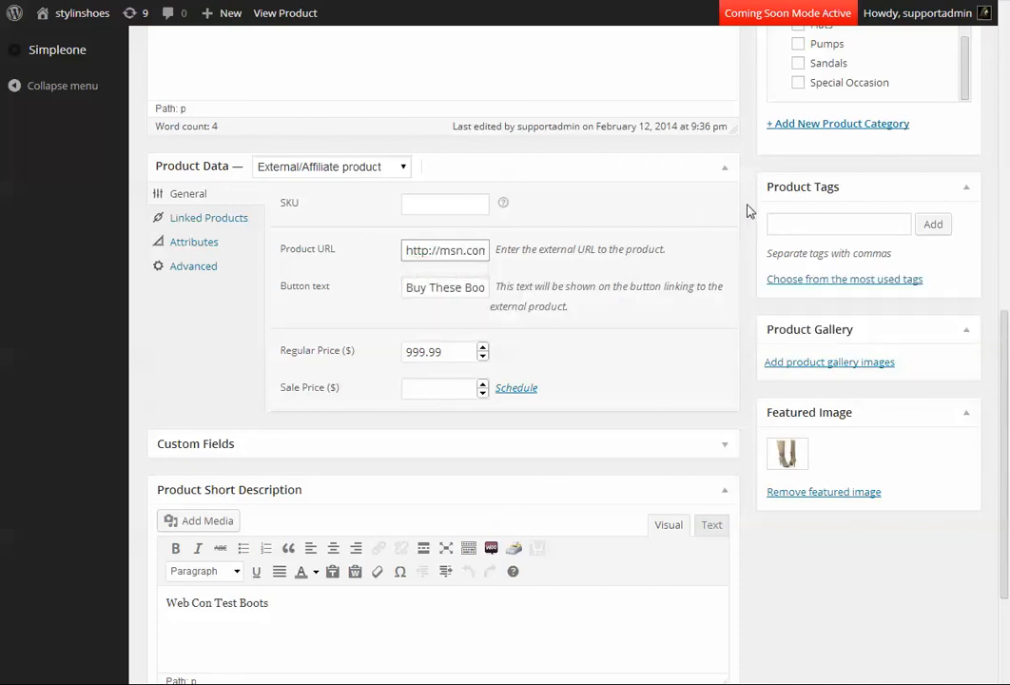
{"action": "scroll", "coordinate": [746, 214], "scroll_direction": "up", "scroll_amount": 1}
{"action": "scroll", "coordinate": [746, 221], "scroll_direction": "up", "scroll_amount": 4}
{"action": "left_click", "coordinate": [943, 246]}
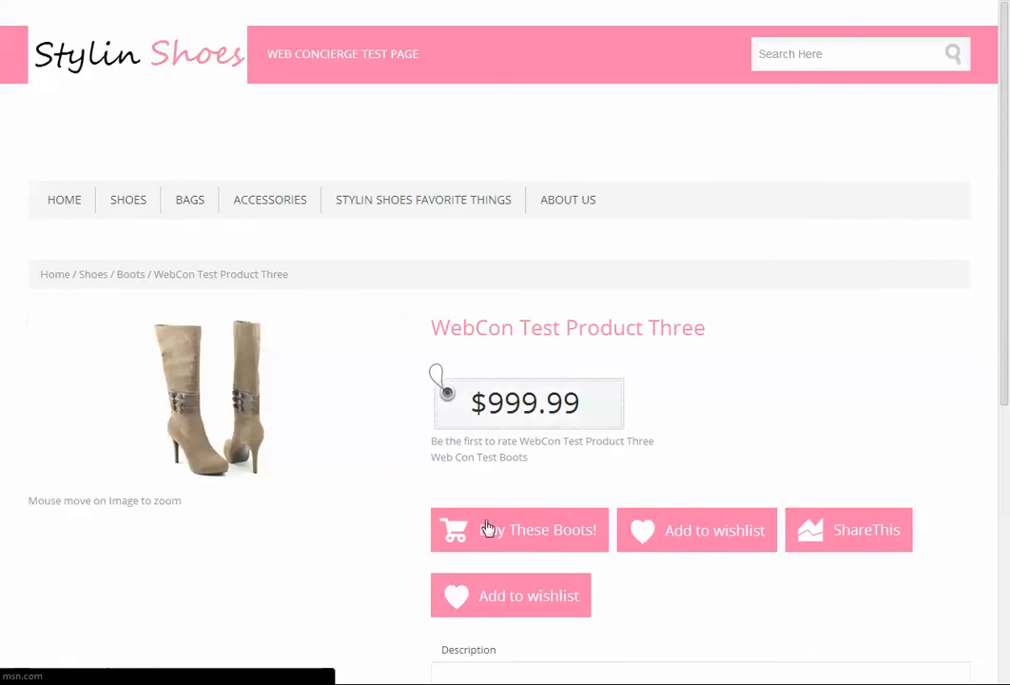
Follow the product page's Buy These Boots! link, look over the site it leads to, and return to the product's edit page.
{"action": "left_click", "coordinate": [511, 541]}
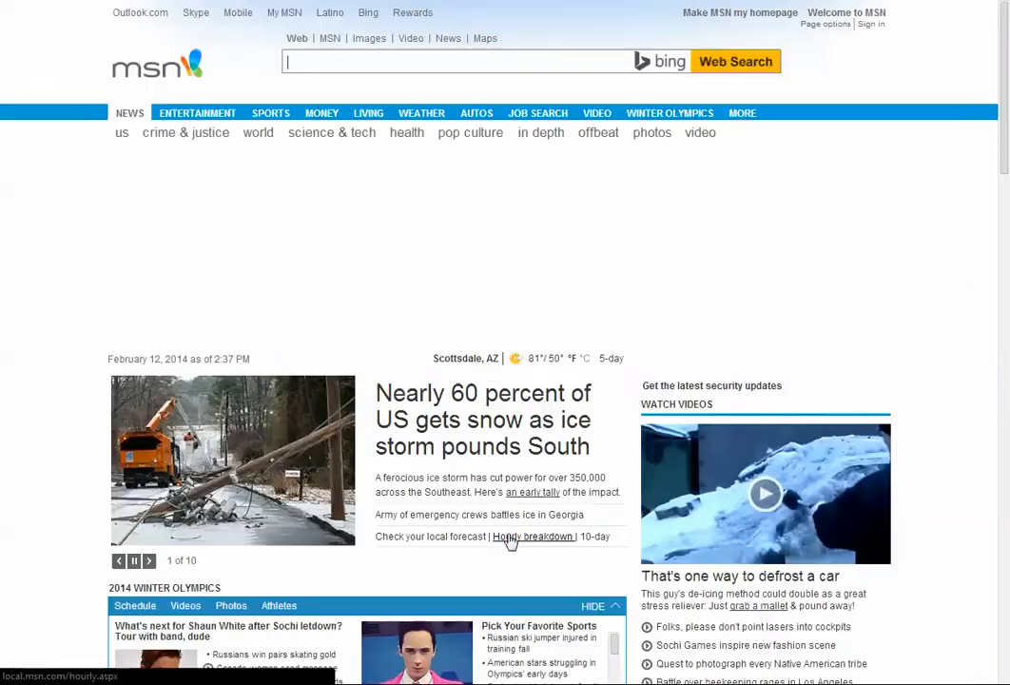
{"action": "scroll", "coordinate": [751, 408], "scroll_direction": "down", "scroll_amount": 10}
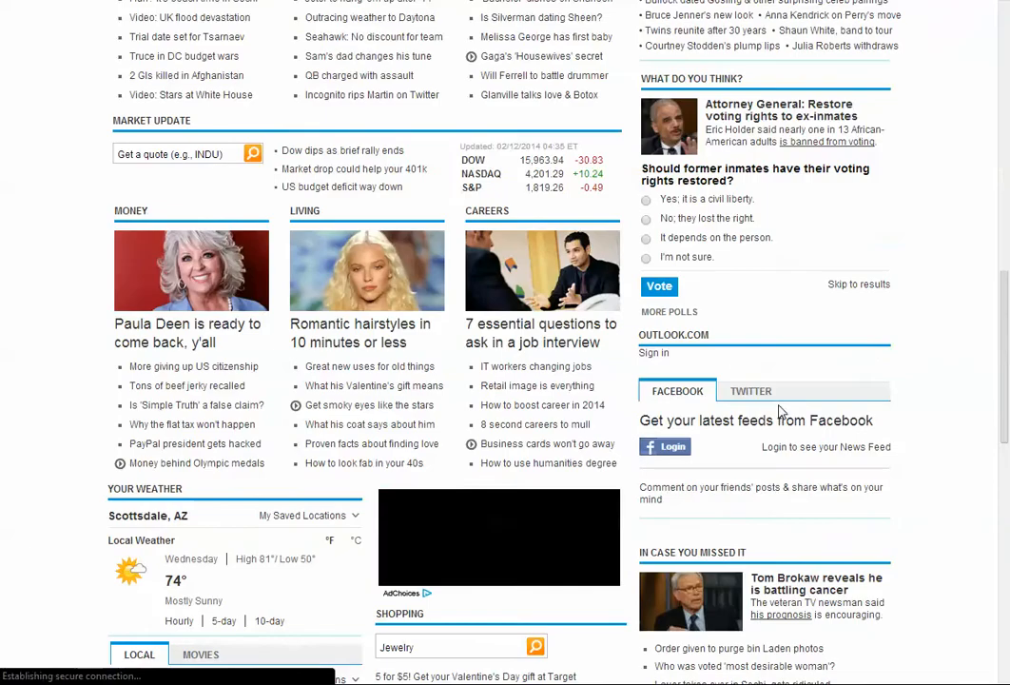
{"action": "scroll", "coordinate": [783, 413], "scroll_direction": "up", "scroll_amount": 4}
{"action": "scroll", "coordinate": [775, 404], "scroll_direction": "up", "scroll_amount": 7}
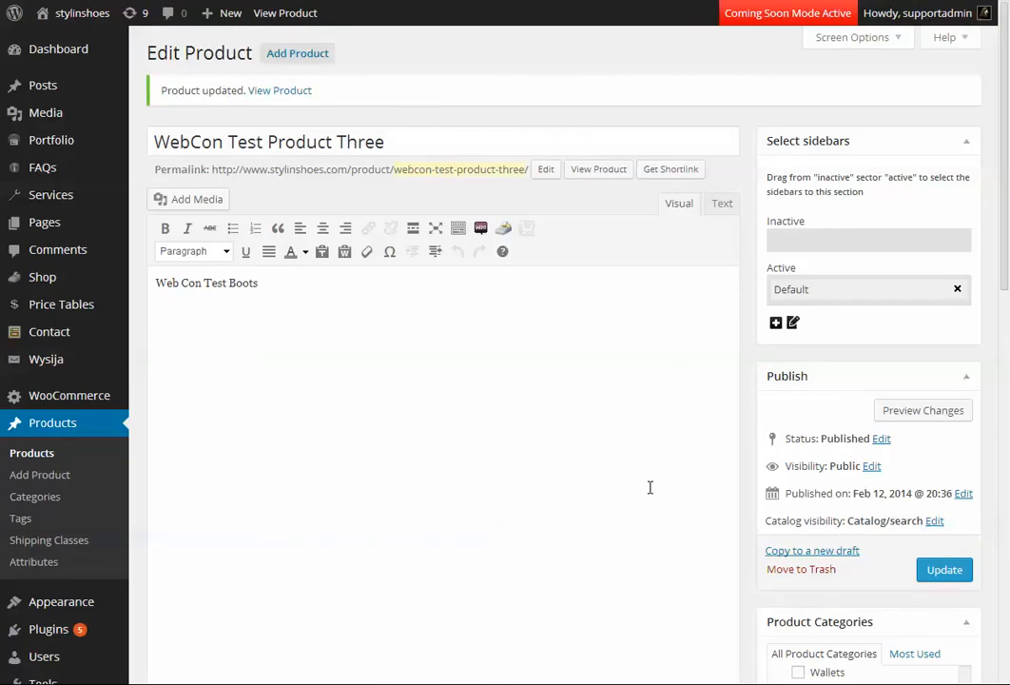
{"action": "scroll", "coordinate": [590, 403], "scroll_direction": "down", "scroll_amount": 5}
{"action": "scroll", "coordinate": [604, 405], "scroll_direction": "down", "scroll_amount": 2}
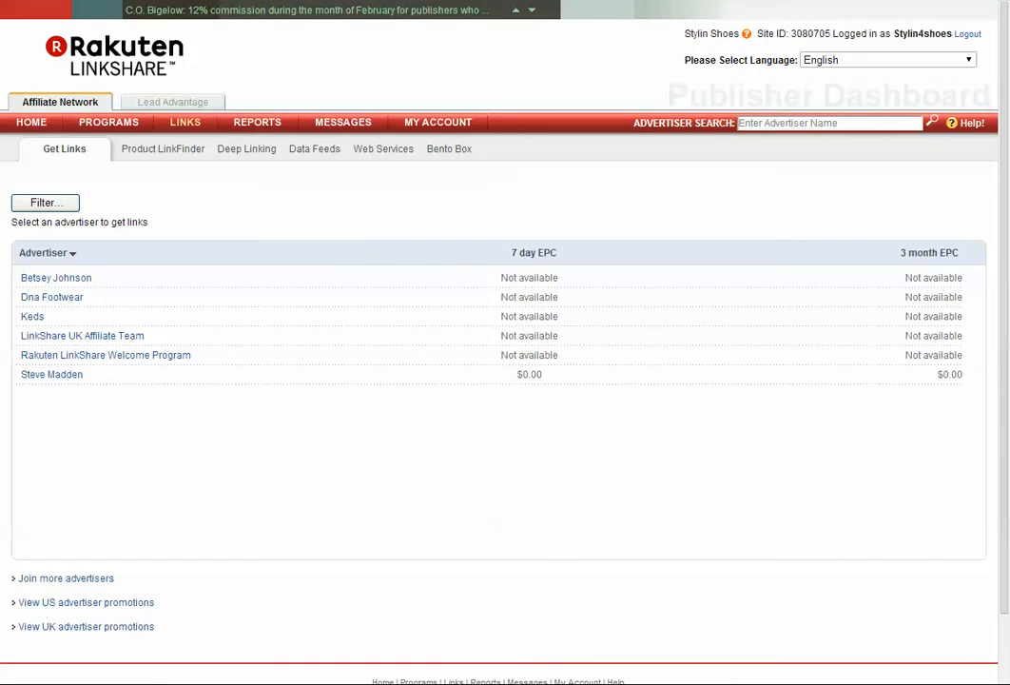
In Rakuten LinkShare, list Steve Madden's individual products and get the link code for INTYCE COGNAC LE.
{"action": "scroll", "coordinate": [430, 214], "scroll_direction": "down", "scroll_amount": 2}
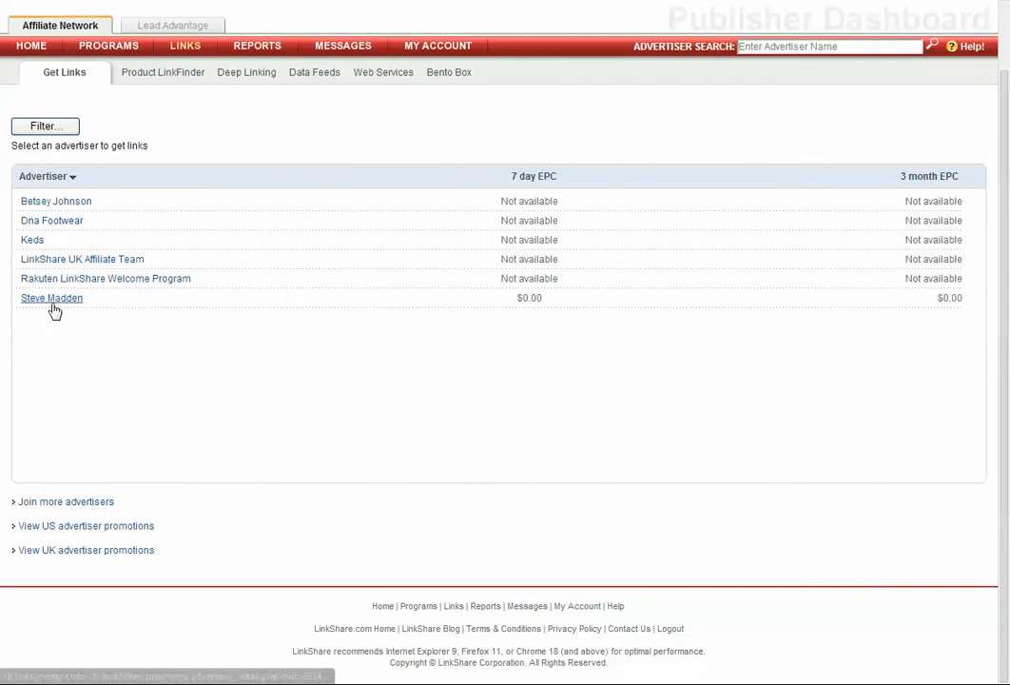
{"action": "mouse_move", "coordinate": [60, 305]}
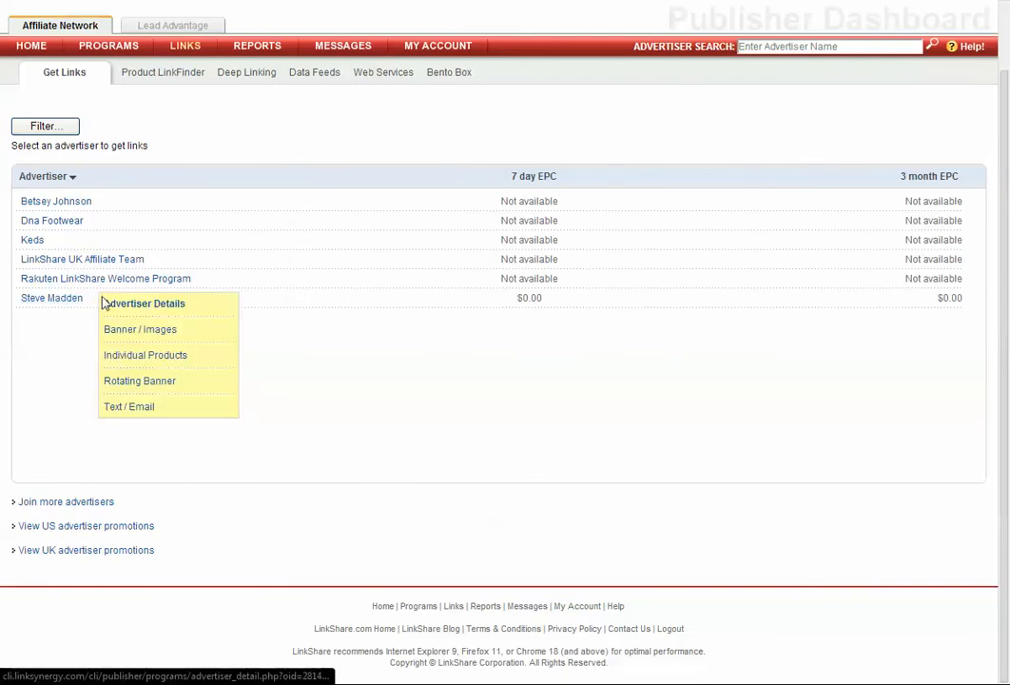
{"action": "left_click", "coordinate": [118, 358]}
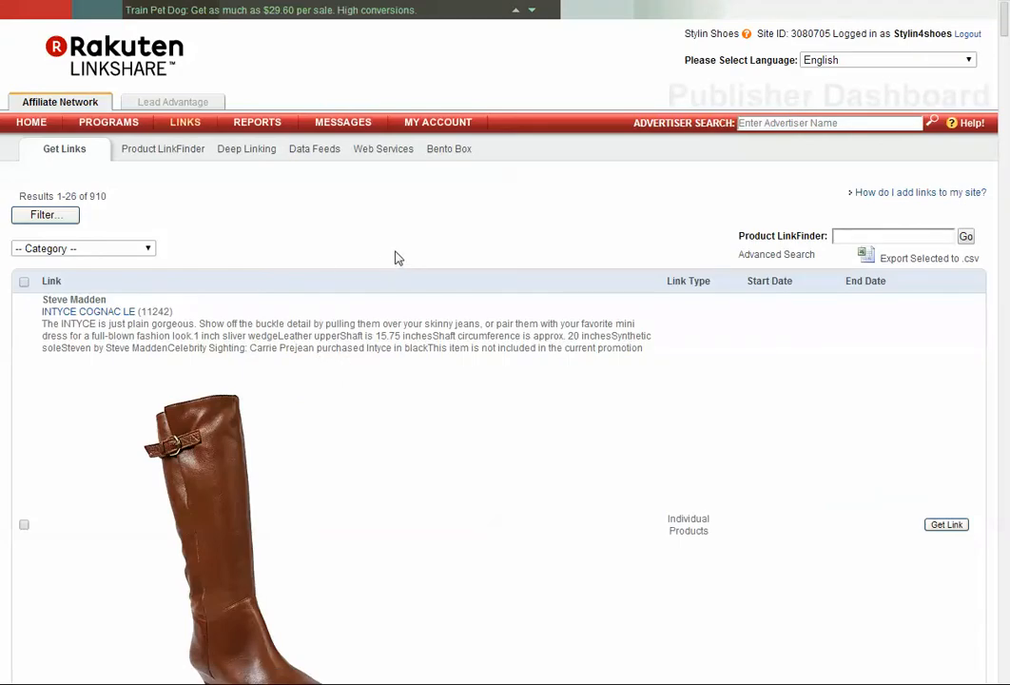
{"action": "scroll", "coordinate": [385, 252], "scroll_direction": "down", "scroll_amount": 3}
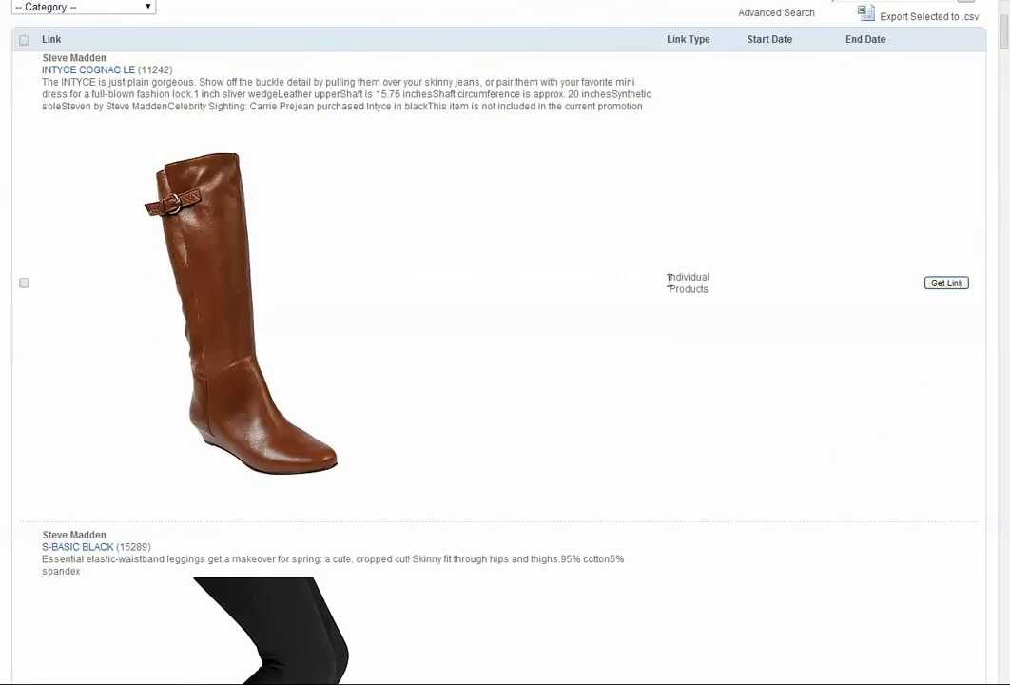
{"action": "left_click", "coordinate": [942, 286]}
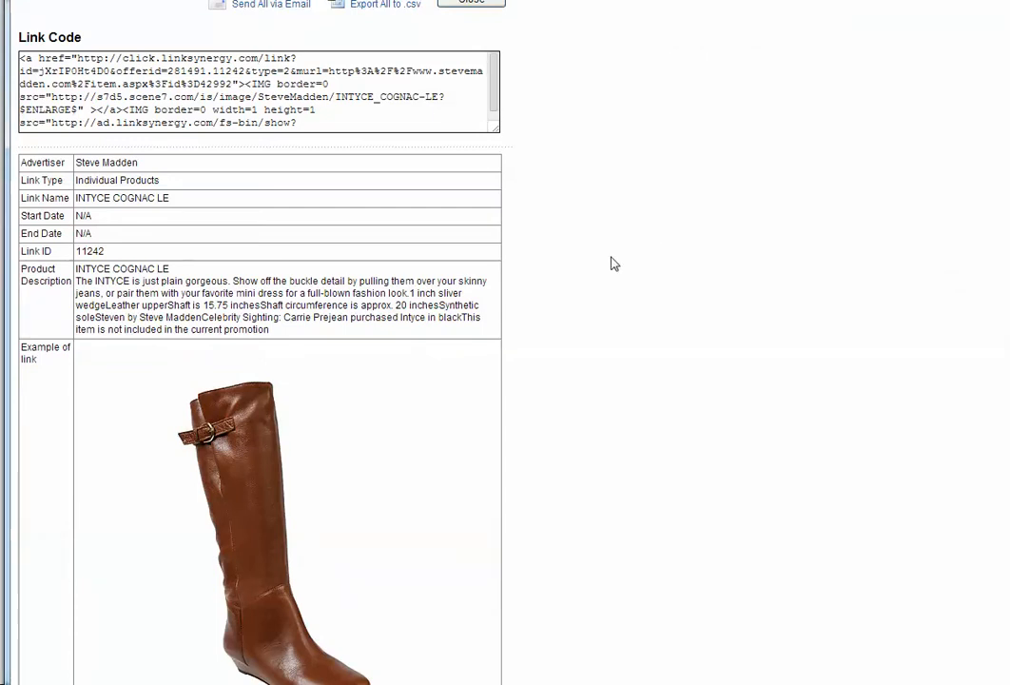
Copy only the URL between the href quotes in the INTYCE COGNAC LE link code, and close the link code window.
{"action": "scroll", "coordinate": [415, 367], "scroll_direction": "down", "scroll_amount": 2}
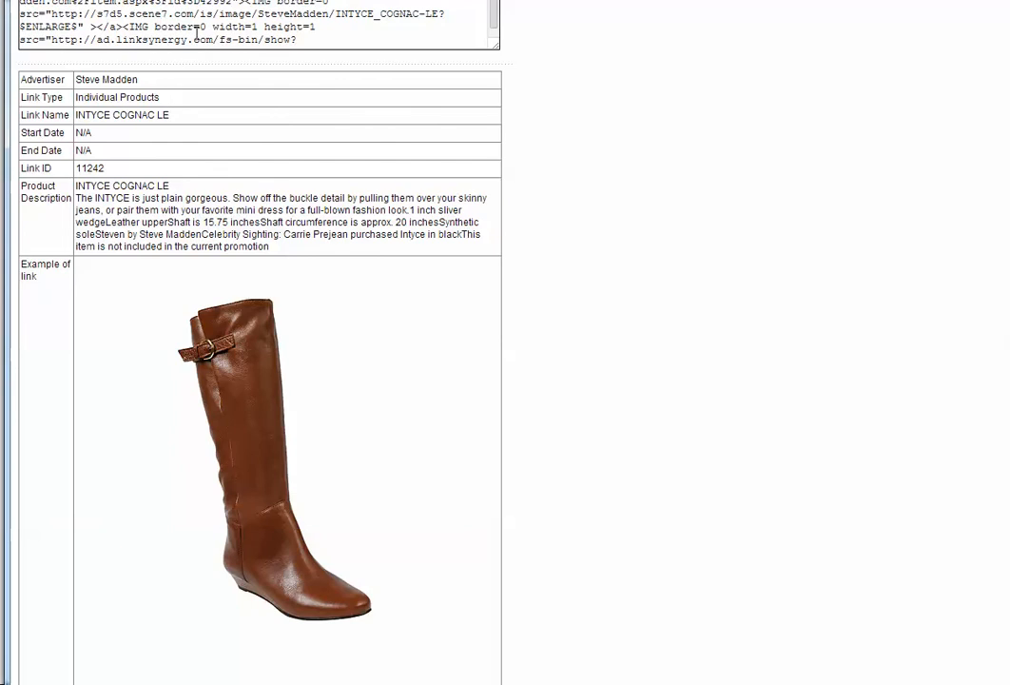
{"action": "scroll", "coordinate": [155, 97], "scroll_direction": "up", "scroll_amount": 2}
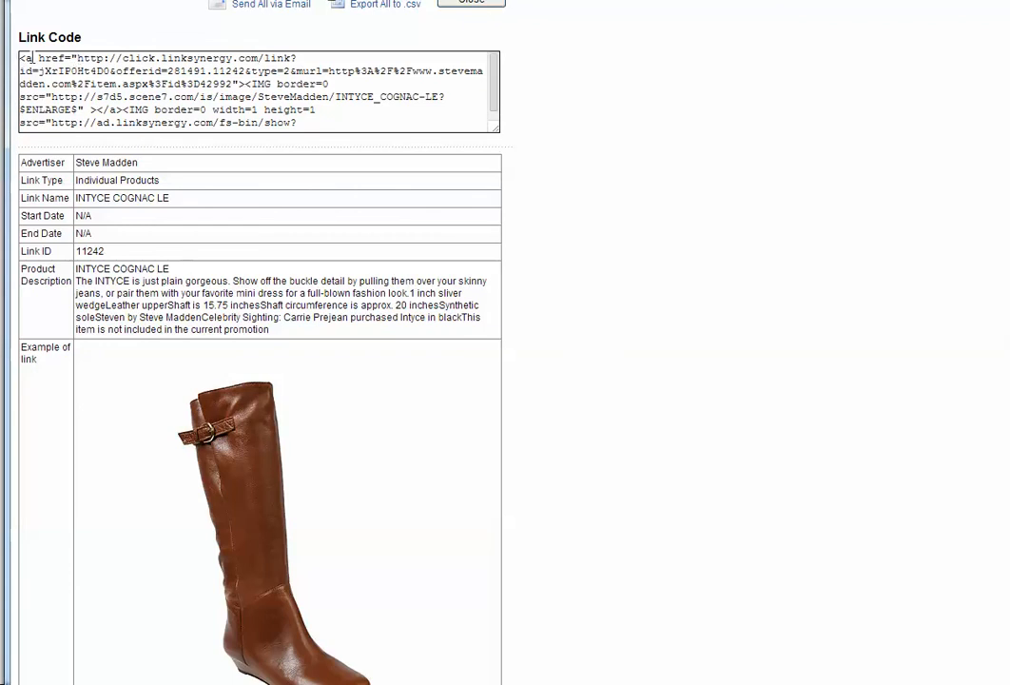
{"action": "left_click_drag", "start_coordinate": [76, 59], "coordinate": [149, 72]}
{"action": "left_click", "coordinate": [76, 59]}
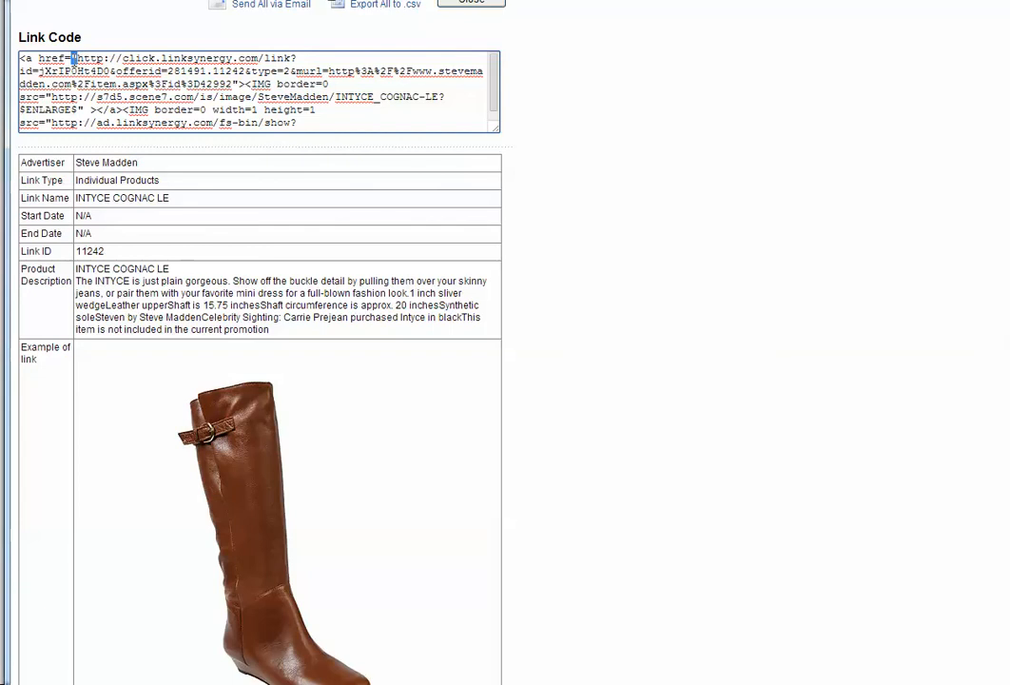
{"action": "mouse_move", "coordinate": [75, 59]}
{"action": "left_mouse_down"}
{"action": "mouse_move", "coordinate": [176, 85]}
{"action": "mouse_move", "coordinate": [288, 71]}
{"action": "mouse_move", "coordinate": [86, 59]}
{"action": "left_mouse_up"}
{"action": "left_click", "coordinate": [230, 84]}
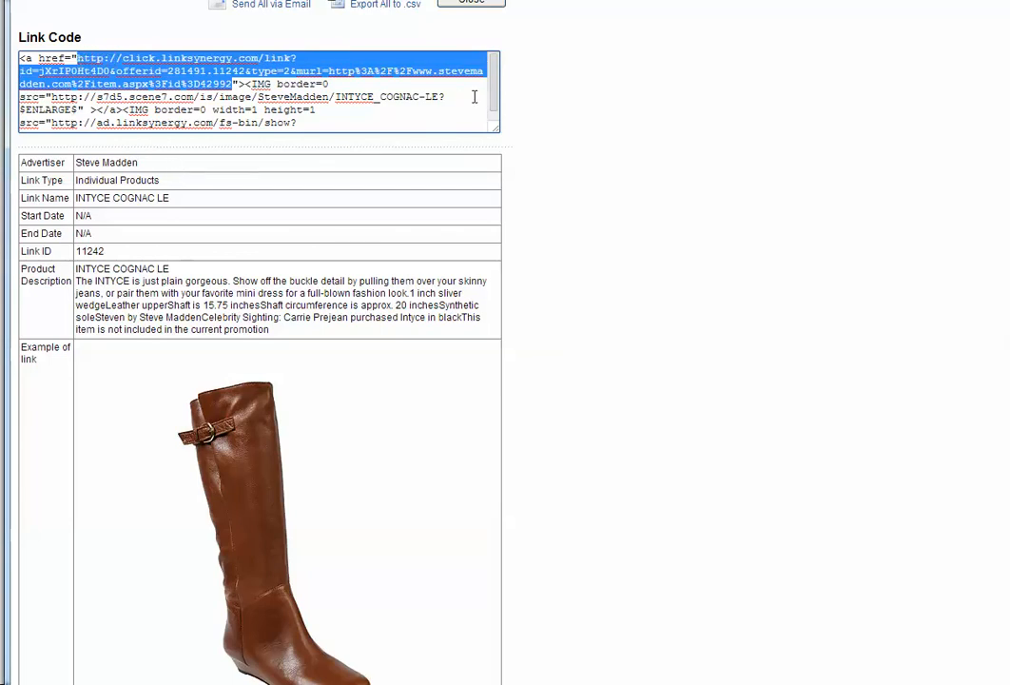
{"action": "left_click", "coordinate": [473, 4]}
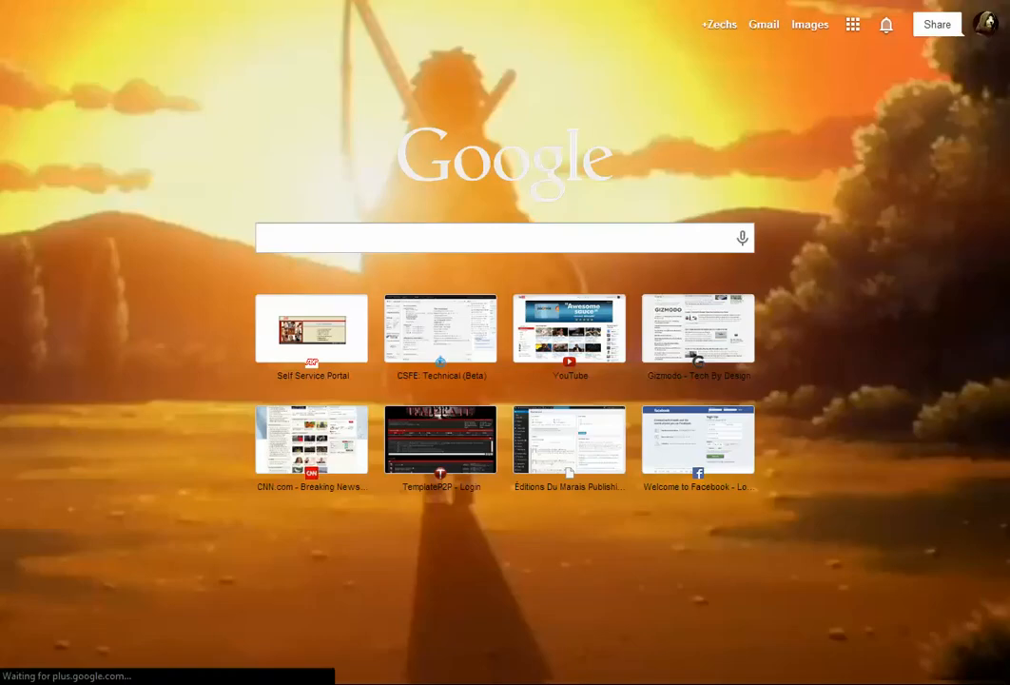
Load the copied affiliate URL in the blank browser tab to test it.
{"action": "key", "text": "ctrl+l"}
{"action": "key", "text": "ctrl+v"}
{"action": "key", "text": "Return"}
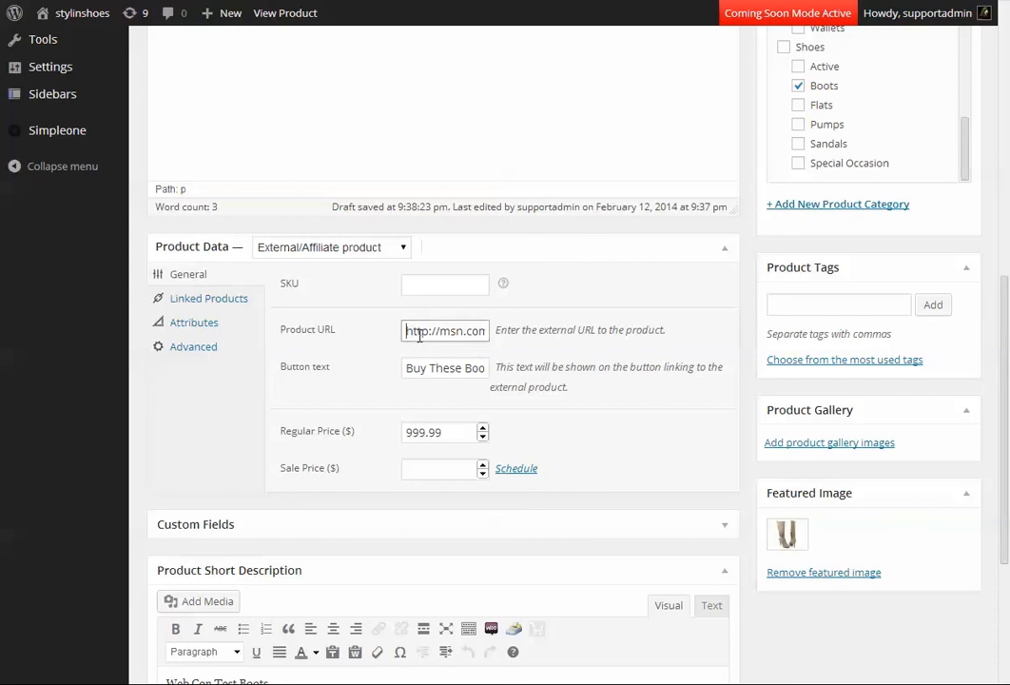
Replace the product URL of WebCon Test Product Three with the copied LinkShare affiliate URL and update the product.
{"action": "triple_click", "coordinate": [424, 340]}
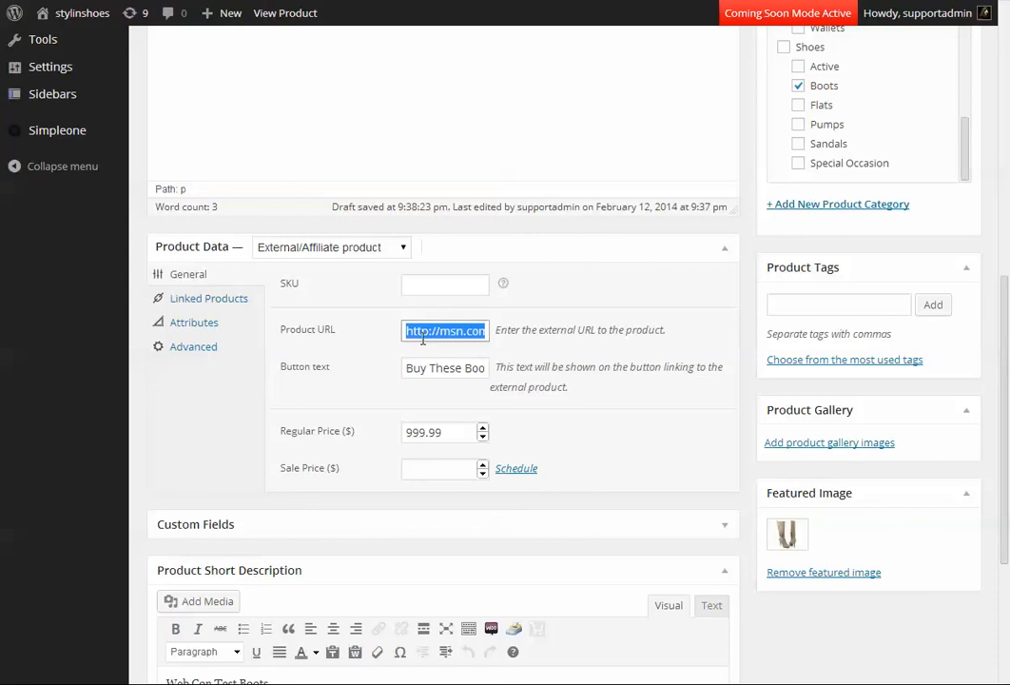
{"action": "key", "text": "ctrl+v"}
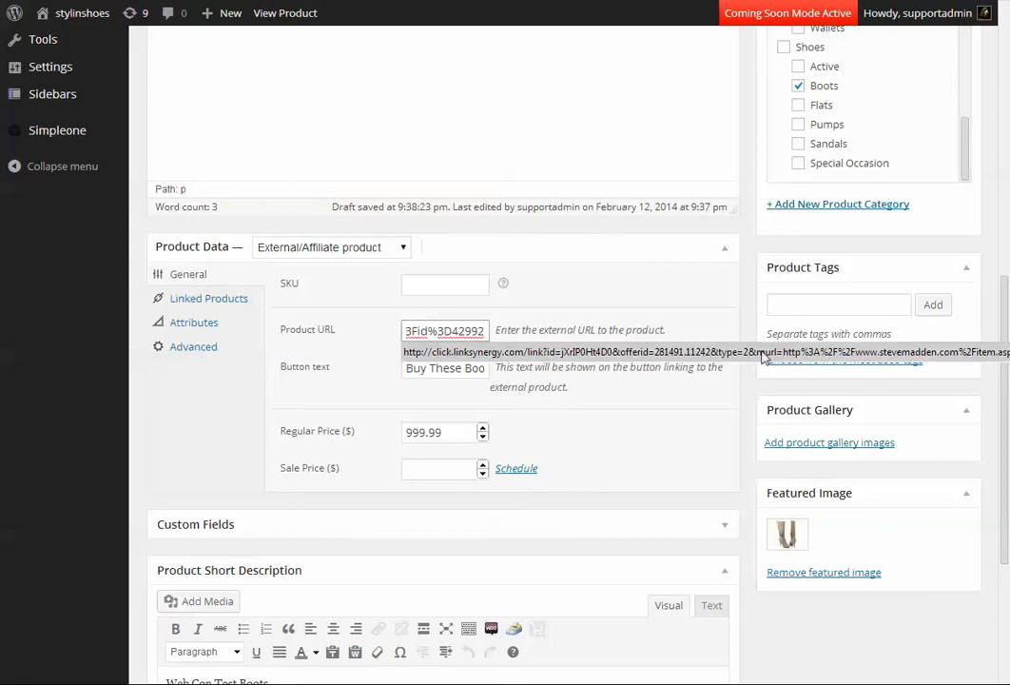
{"action": "left_click", "coordinate": [782, 303]}
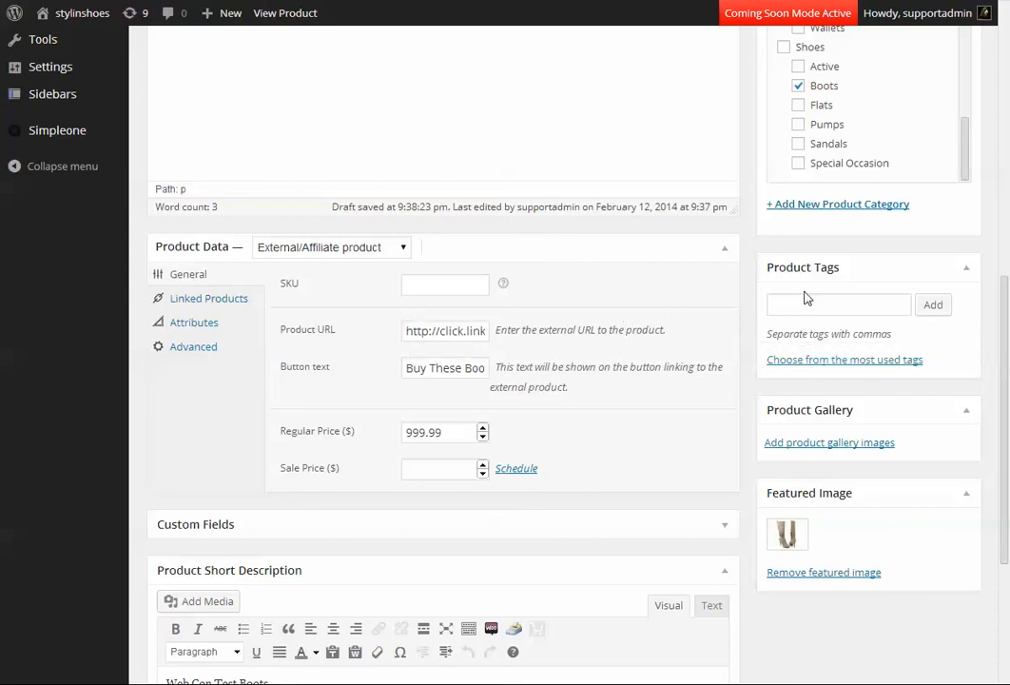
{"action": "scroll", "coordinate": [932, 122], "scroll_direction": "up", "scroll_amount": 2}
{"action": "left_click", "coordinate": [942, 92]}
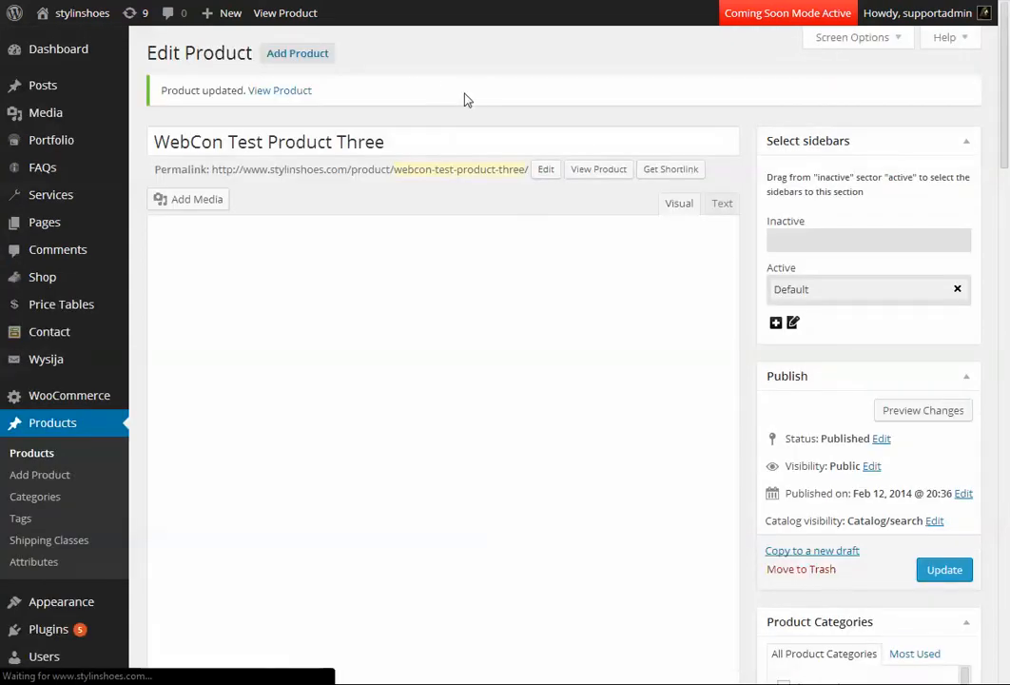
Open the product's public page in a new browser tab and follow its Buy These Boots! link to test it.
{"action": "right_click", "coordinate": [595, 169]}
{"action": "left_click", "coordinate": [620, 182]}
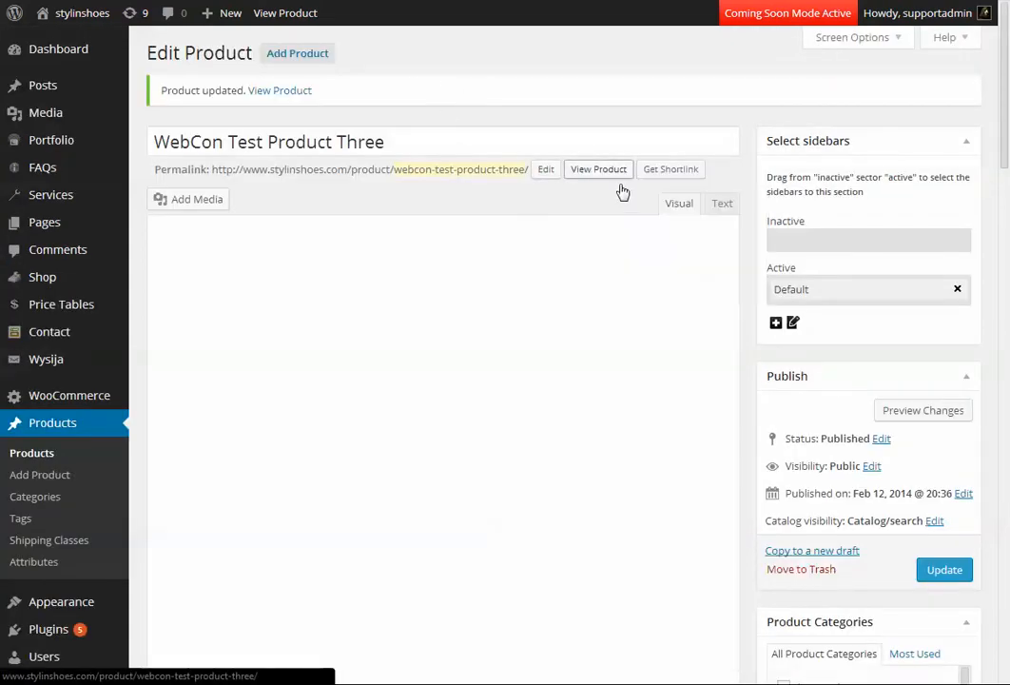
{"action": "key", "text": "ctrl+Tab"}
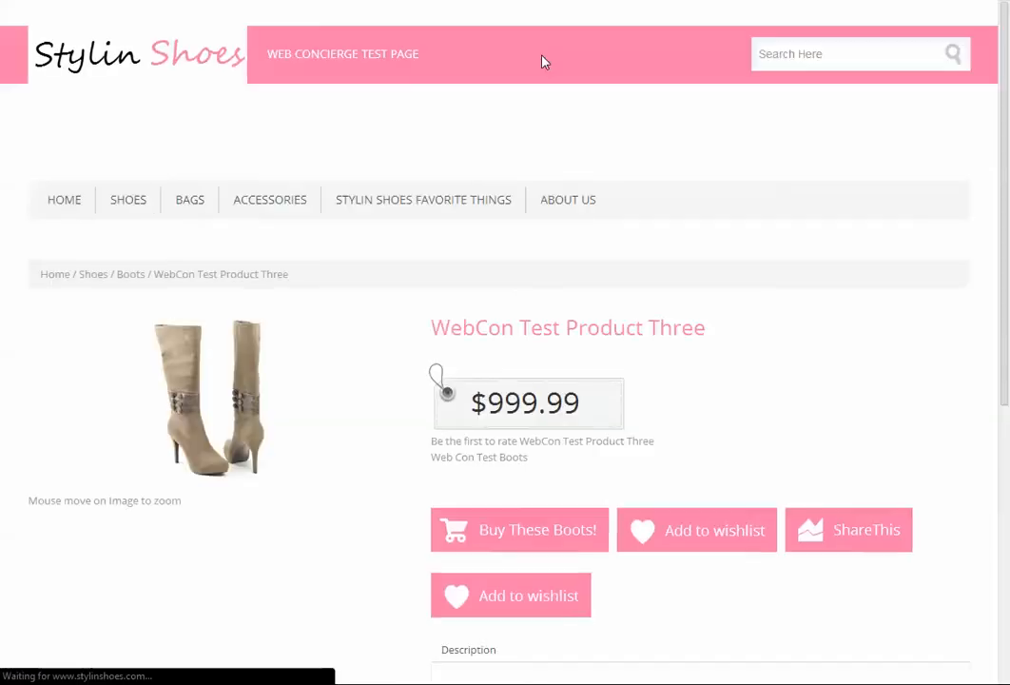
{"action": "scroll", "coordinate": [435, 221], "scroll_direction": "down", "scroll_amount": 1}
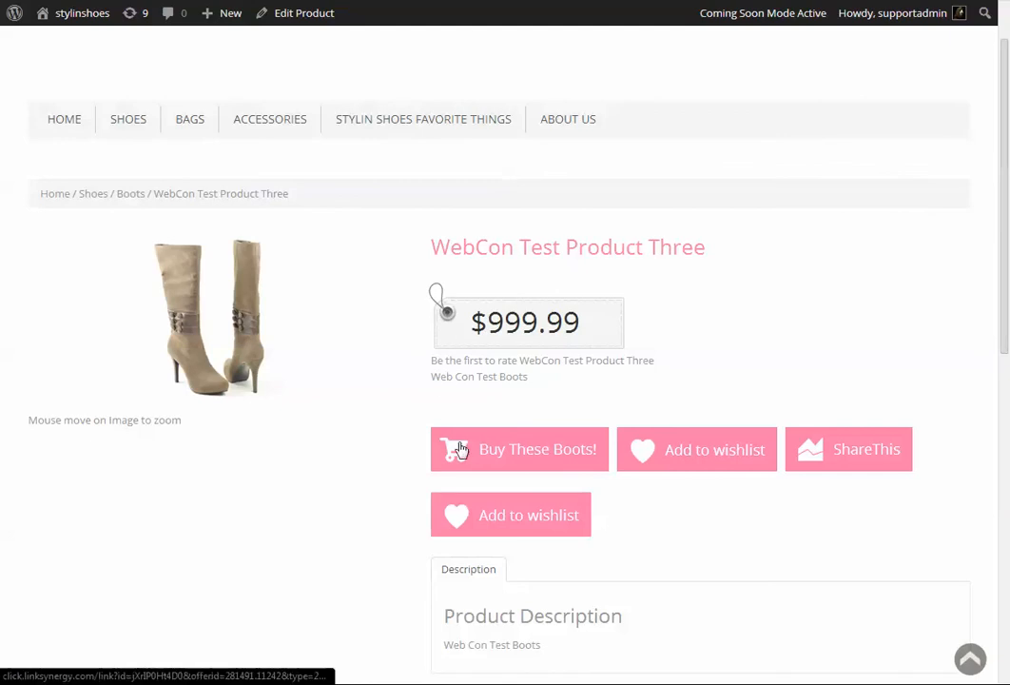
{"action": "left_click", "coordinate": [492, 456]}
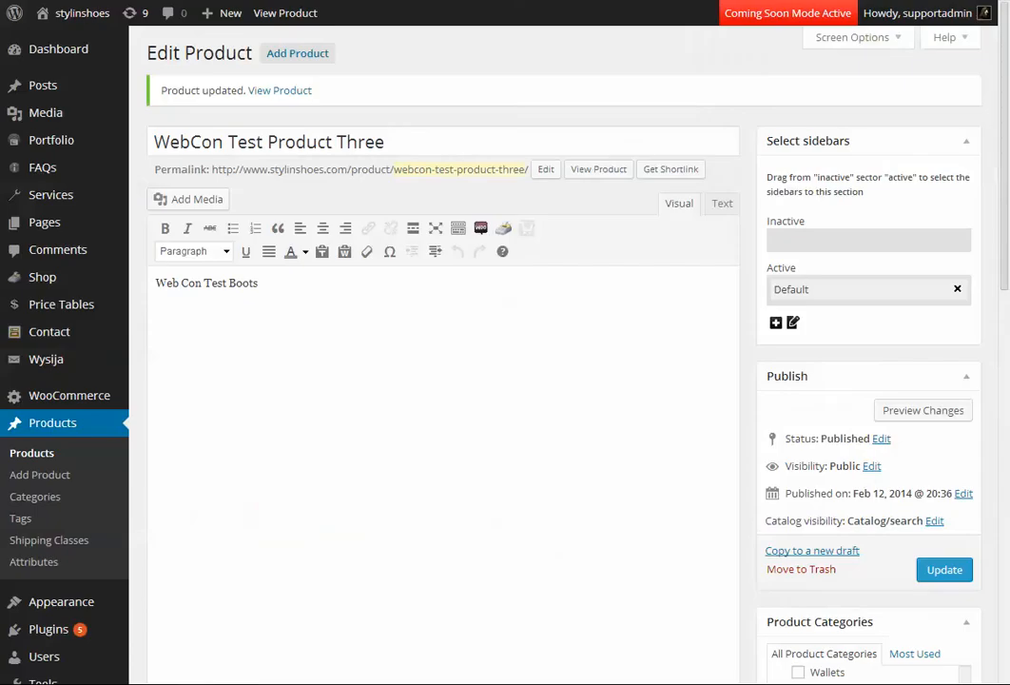
On the product's edit page, change the external product's button text to "Buy Now!".
{"action": "scroll", "coordinate": [402, 334], "scroll_direction": "down", "scroll_amount": 10}
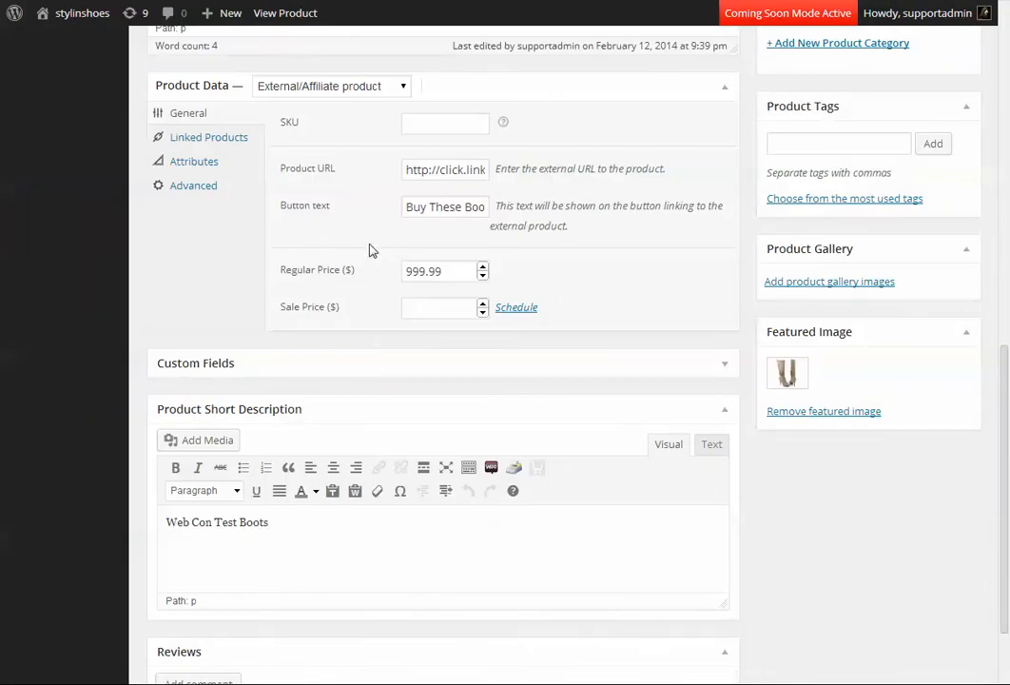
{"action": "left_click_drag", "start_coordinate": [434, 207], "coordinate": [522, 205]}
{"action": "key", "text": "BackSpace"}
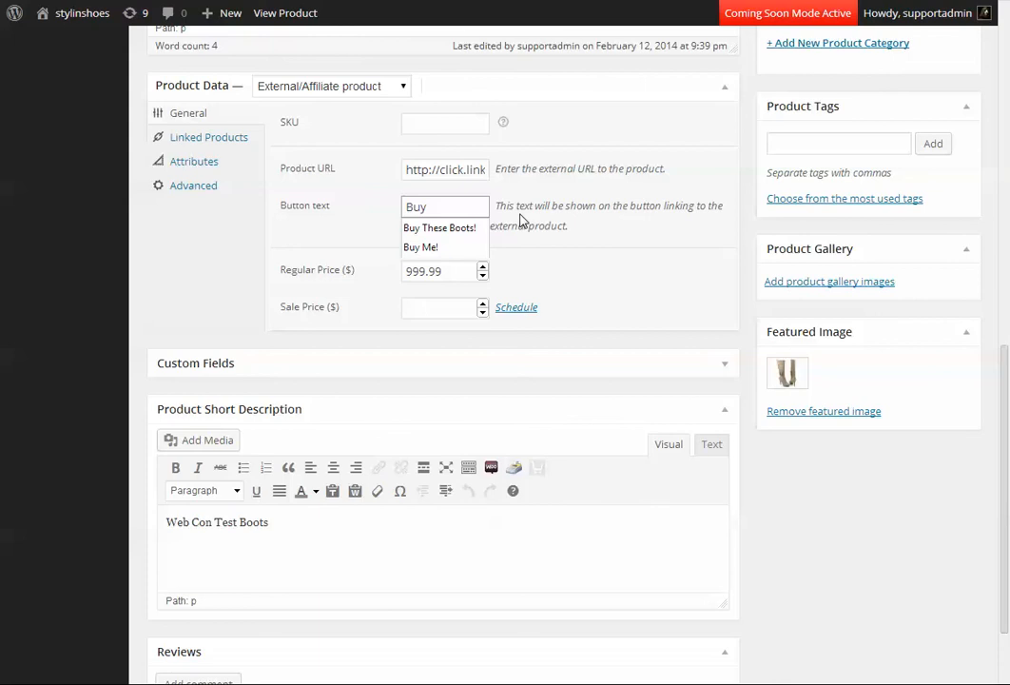
{"action": "type", "text": "Now!"}
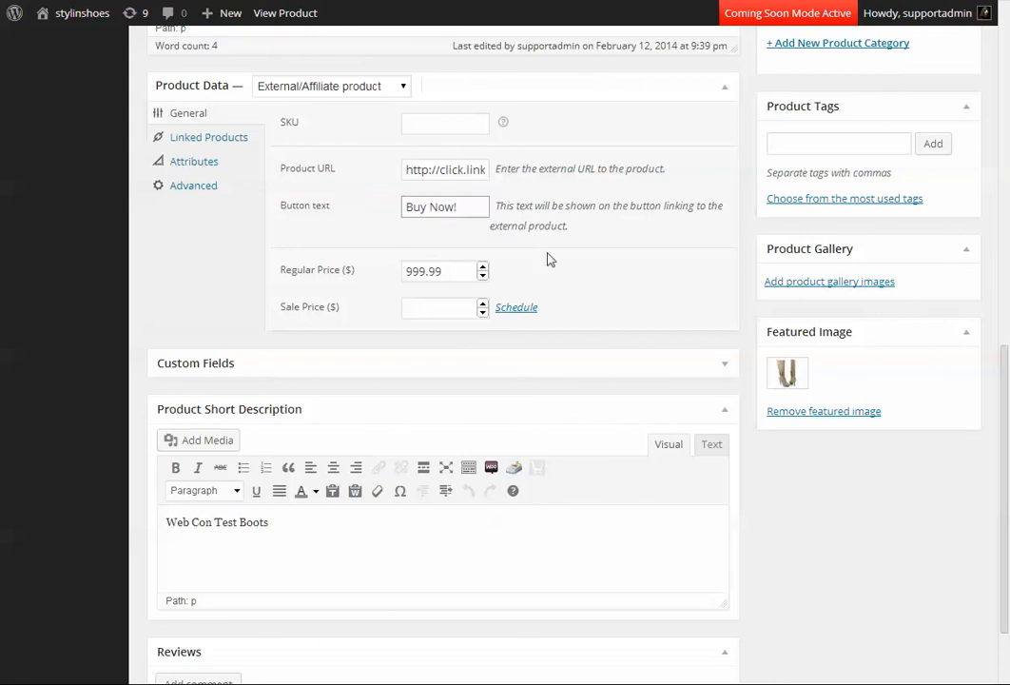
Set the product's regular price to 599.99 and update the product.
{"action": "left_click_drag", "start_coordinate": [413, 271], "coordinate": [358, 273]}
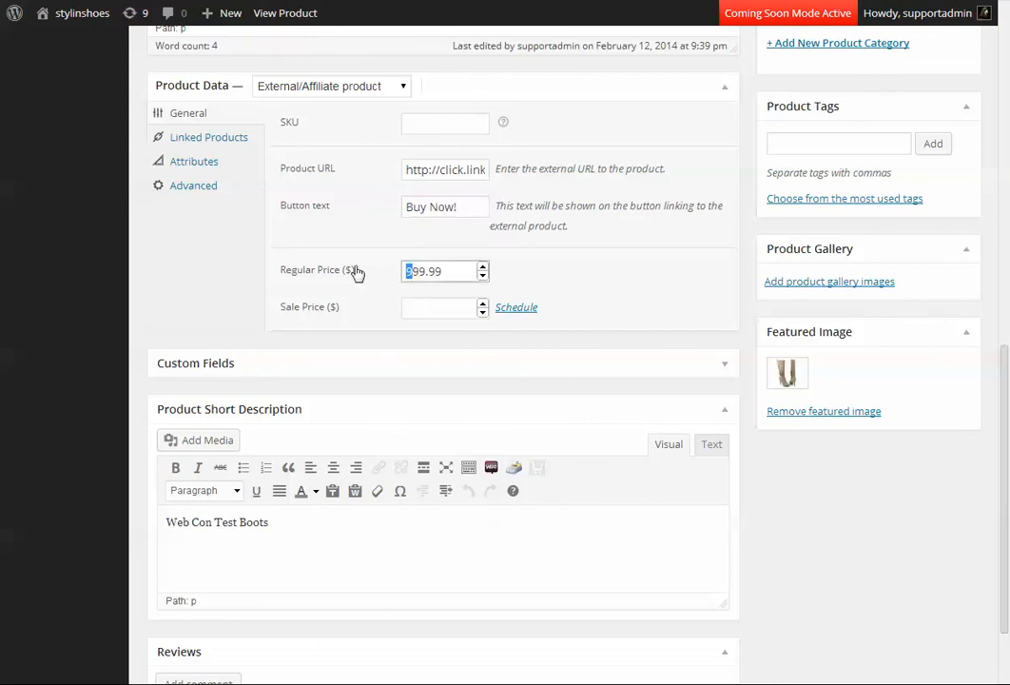
{"action": "type", "text": "5"}
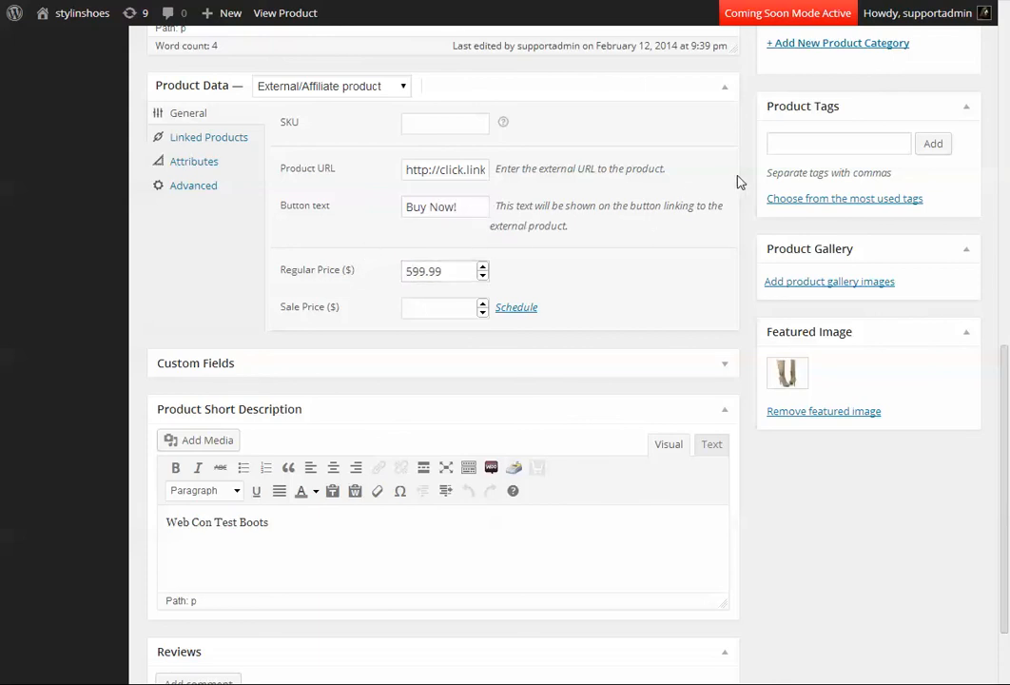
{"action": "scroll", "coordinate": [740, 181], "scroll_direction": "up", "scroll_amount": 6}
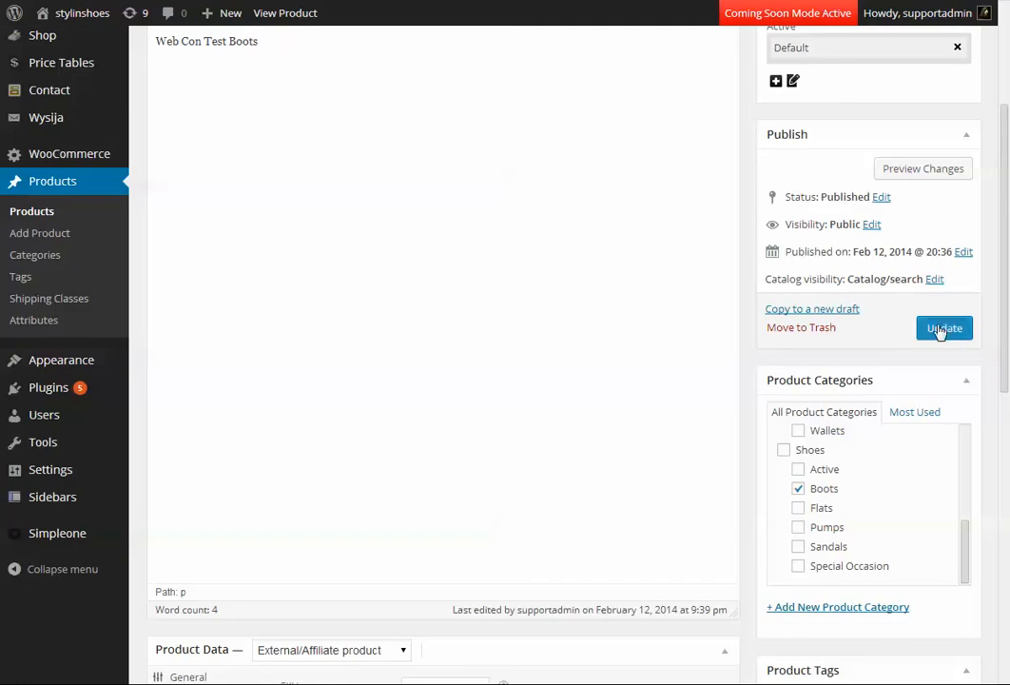
{"action": "left_click", "coordinate": [941, 328]}
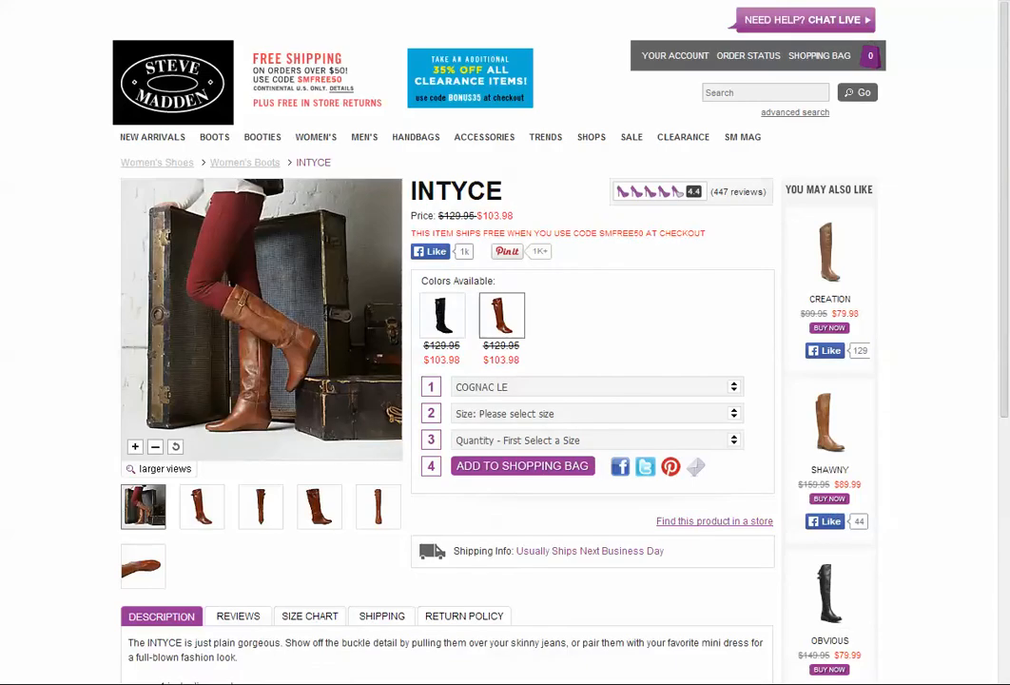
View the updated product's public page and test its Buy Now! link.
{"action": "key", "text": "F5"}
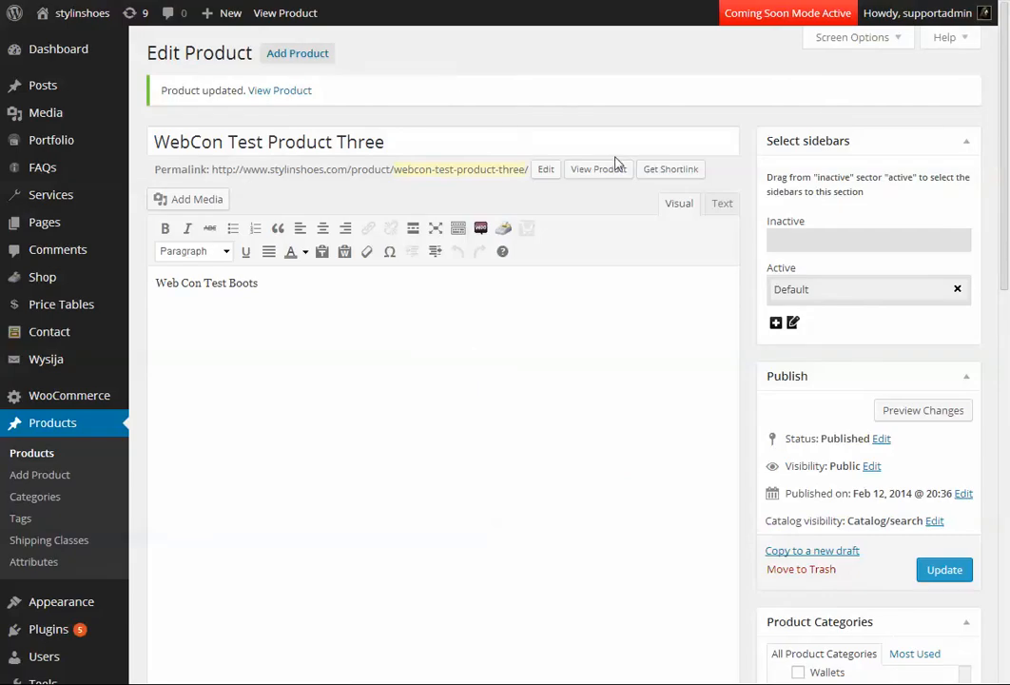
{"action": "left_click", "coordinate": [598, 168]}
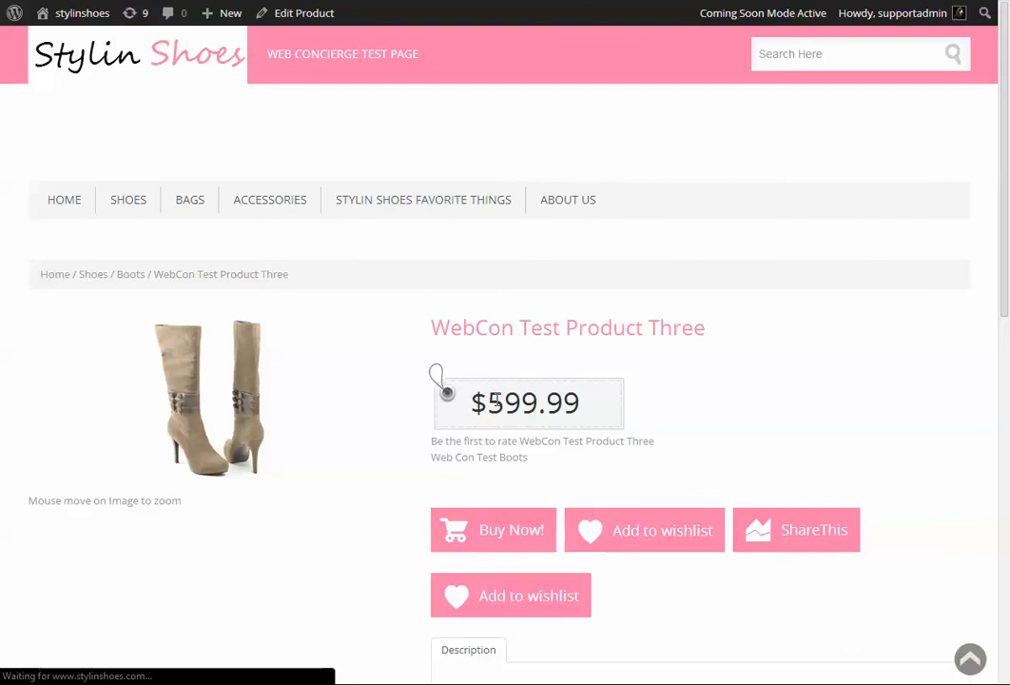
{"action": "left_click", "coordinate": [520, 536]}
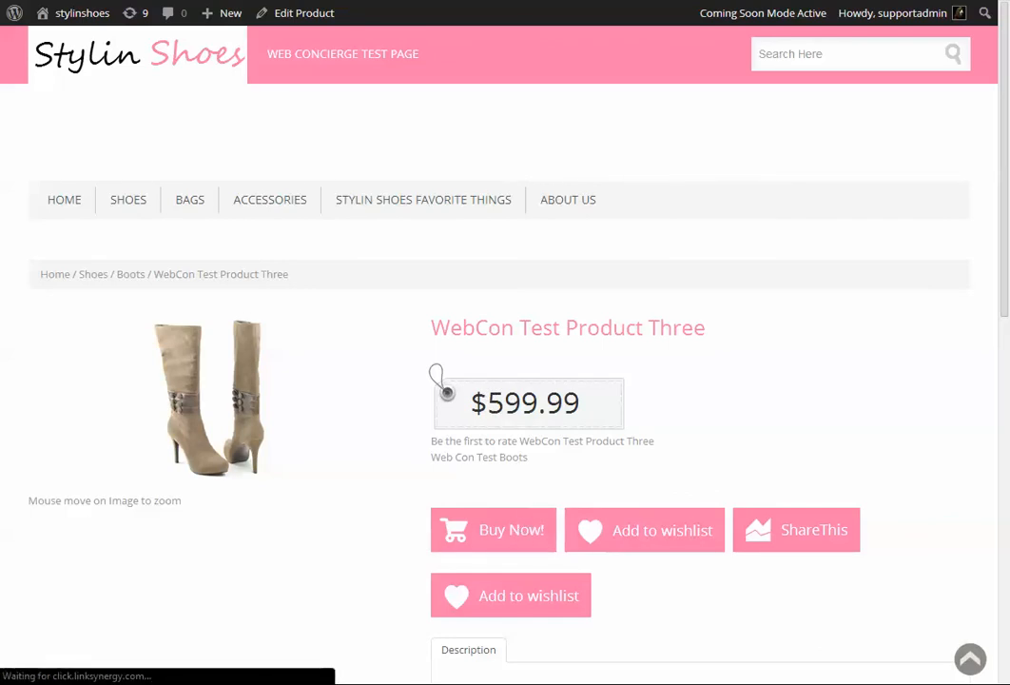